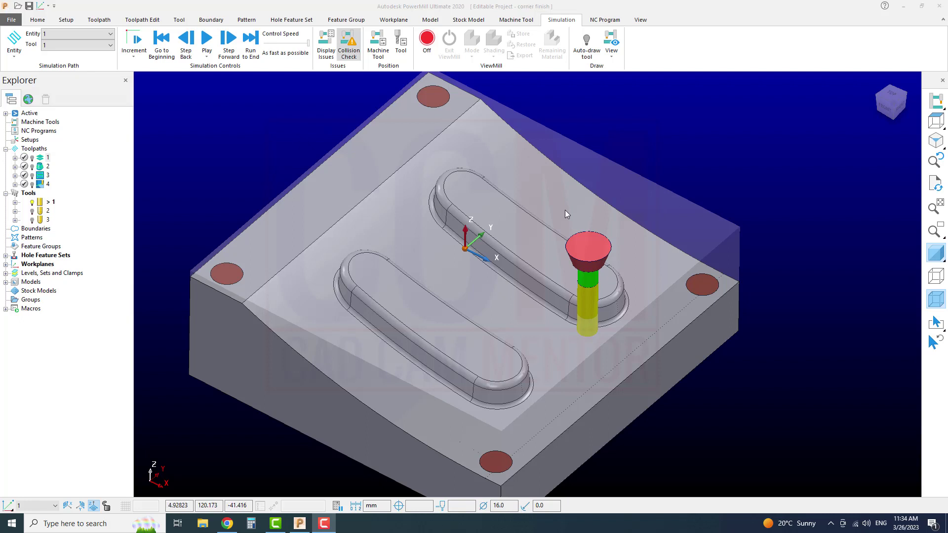
Activate toolpath 1 so its roughing passes are drawn across the slotted block
middle_click_drag(469, 179, 478, 180, "shift")
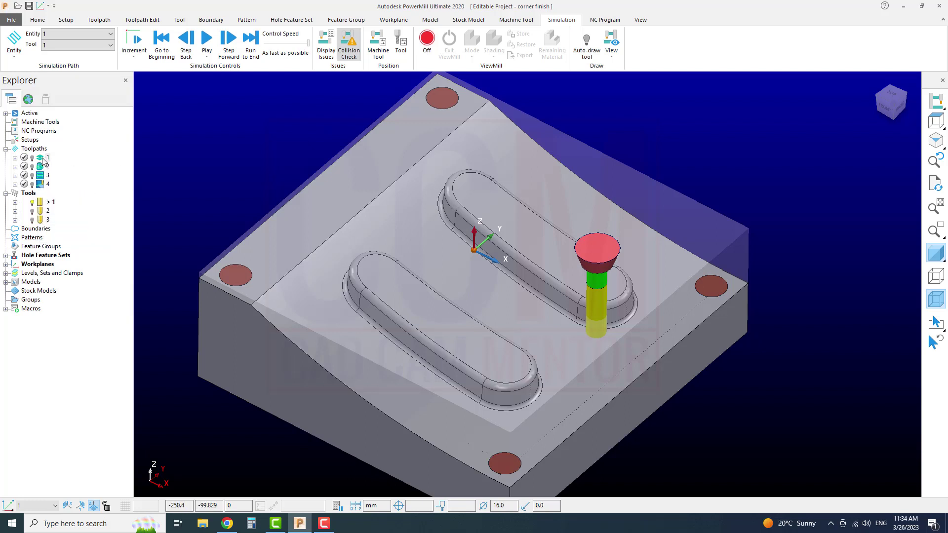
double_click(43, 159)
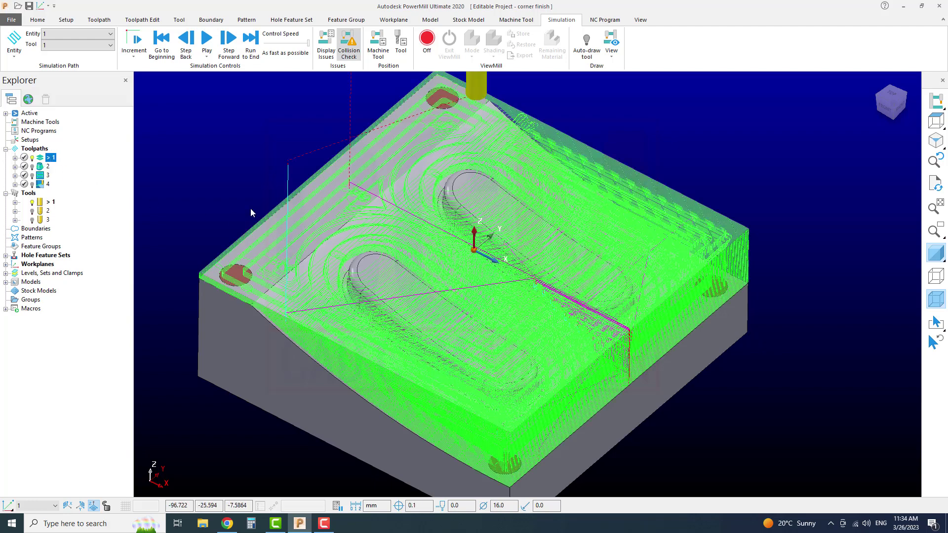
Show toolpaths 2, 3 and 4 in turn, then make toolpath 1 active again
double_click(41, 168)
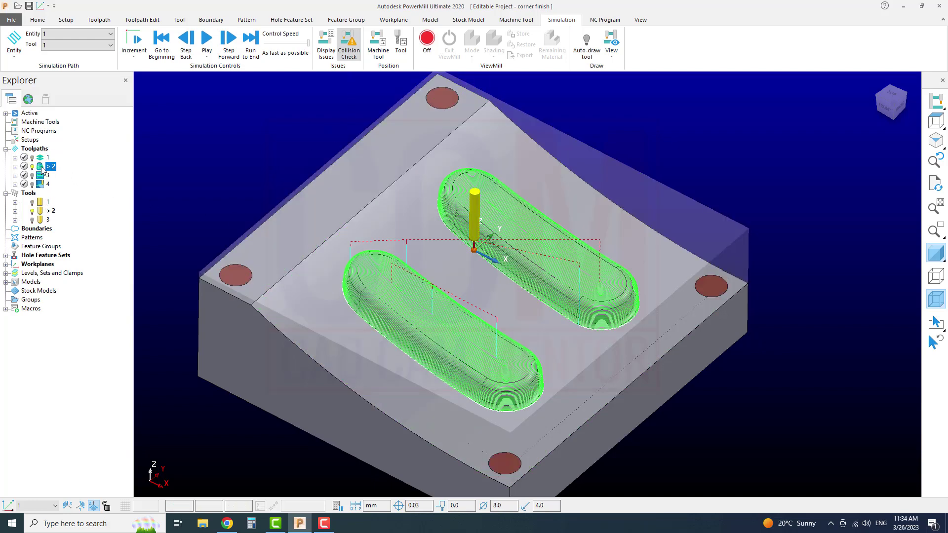
double_click(41, 179)
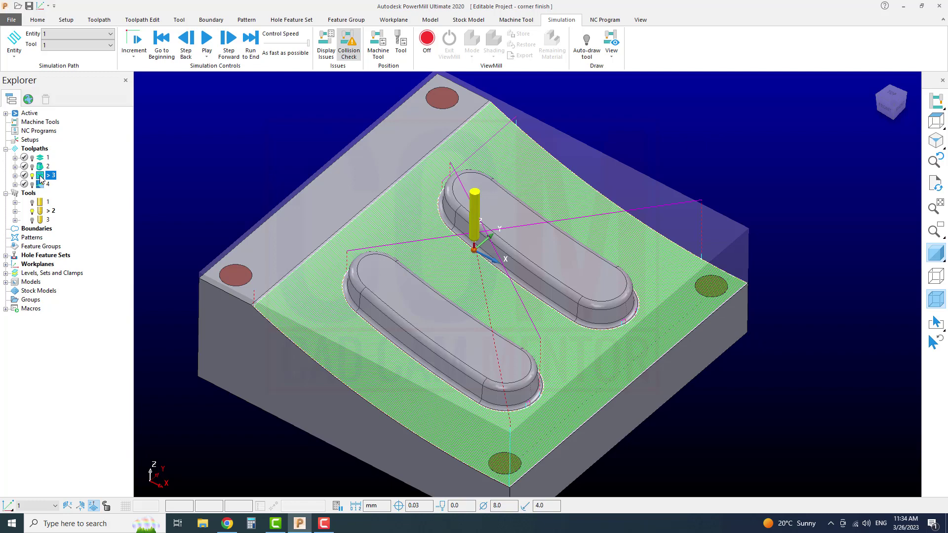
double_click(42, 184)
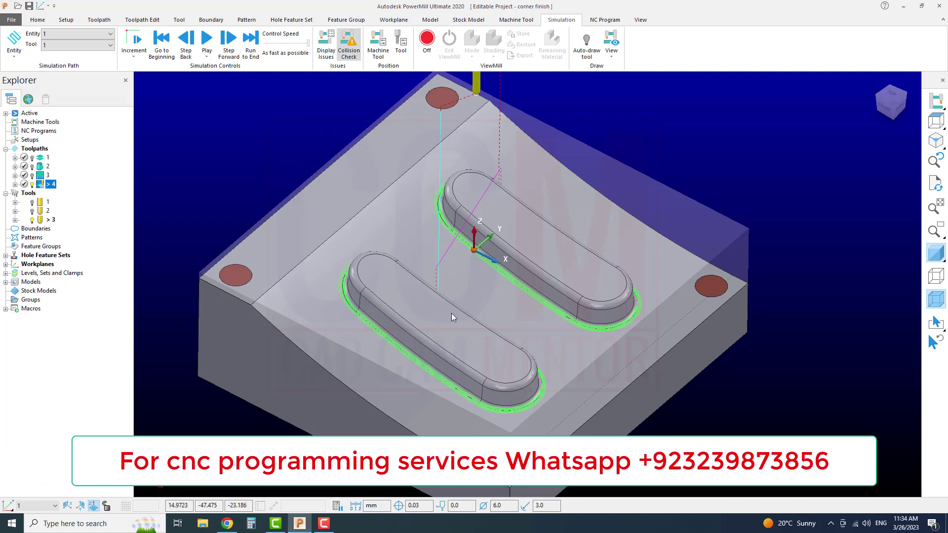
scroll(451, 313, "up", 3)
scroll(446, 316, "down", 2)
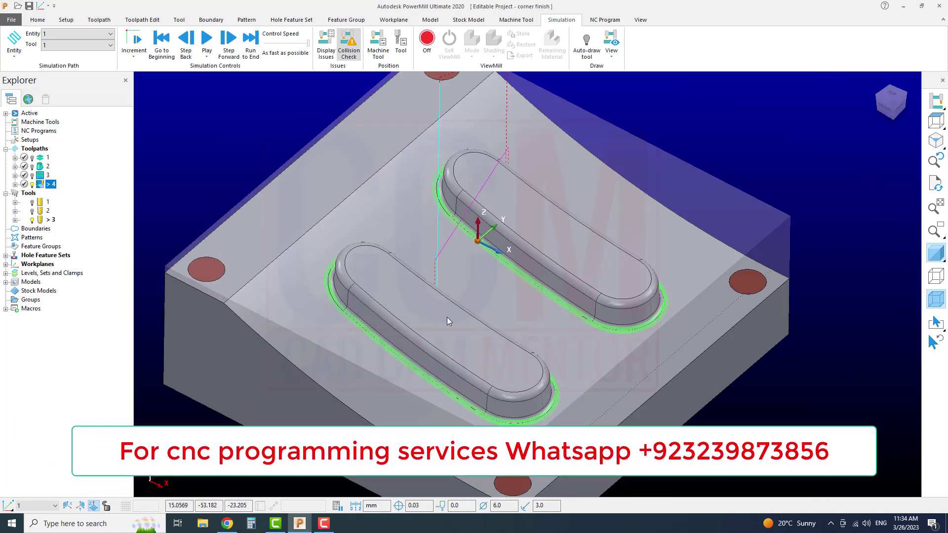
scroll(446, 317, "down", 3)
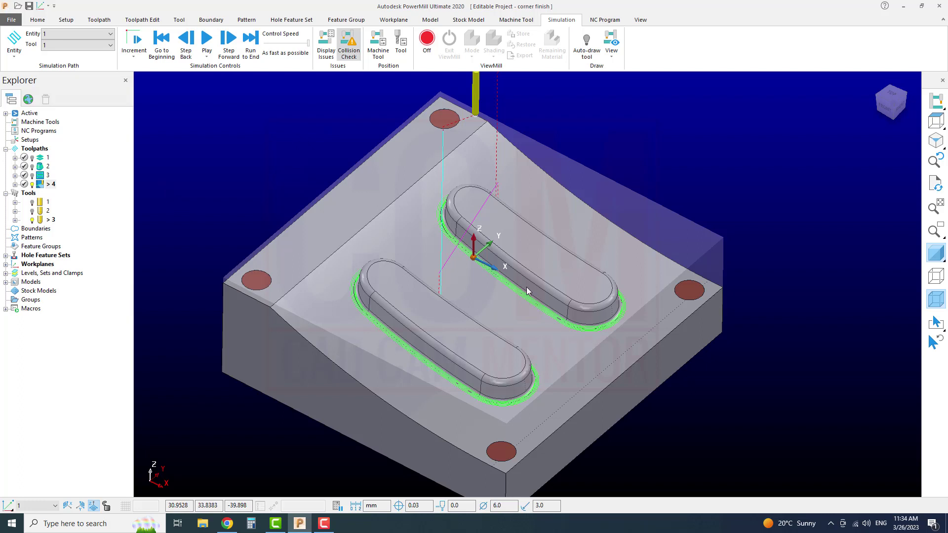
double_click(39, 159)
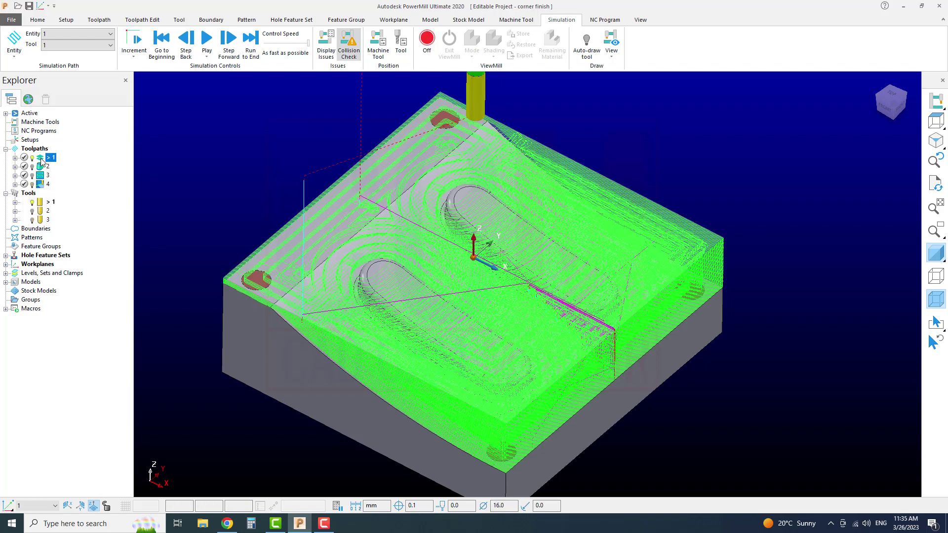
right_click(41, 160)
Simulate toolpath 1 from its start in ViewMill, hiding its lines, and play the roughing cut
left_click(74, 169)
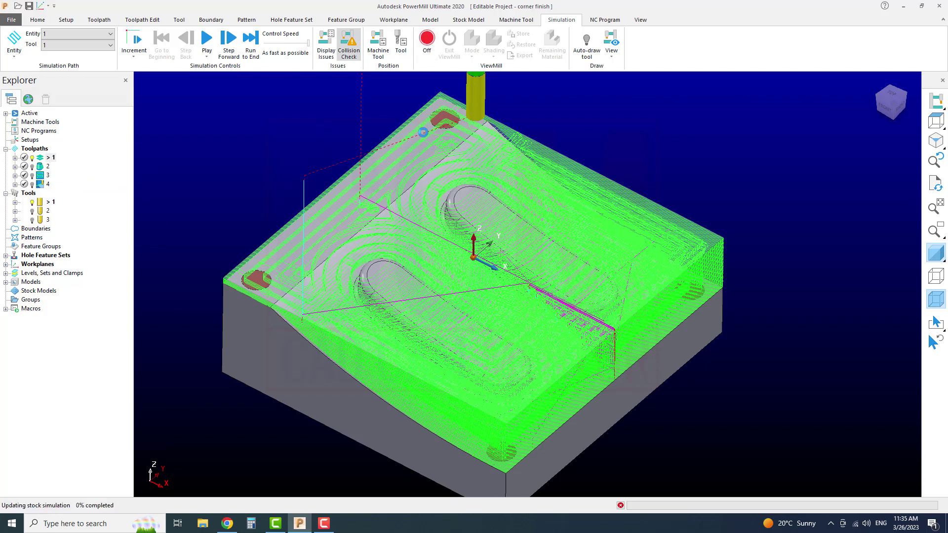
double_click(39, 158)
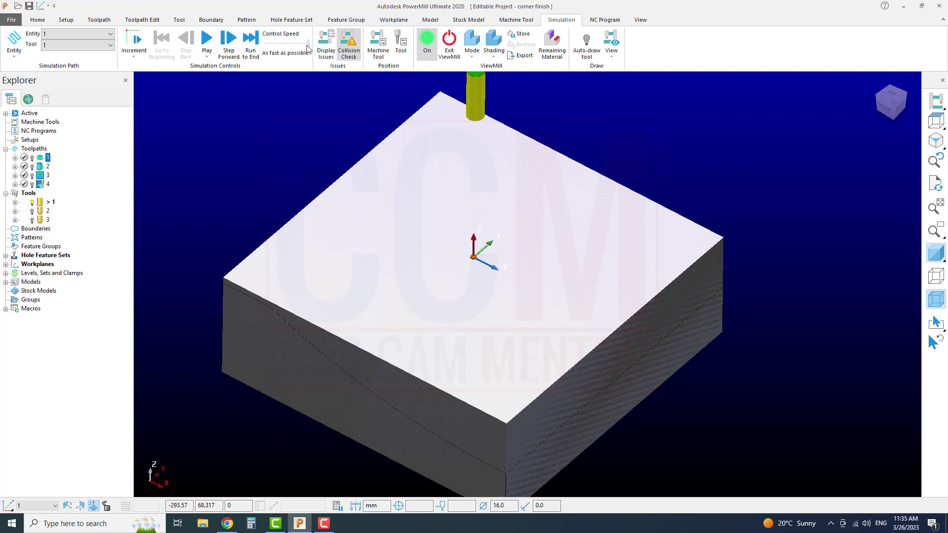
left_click(207, 42)
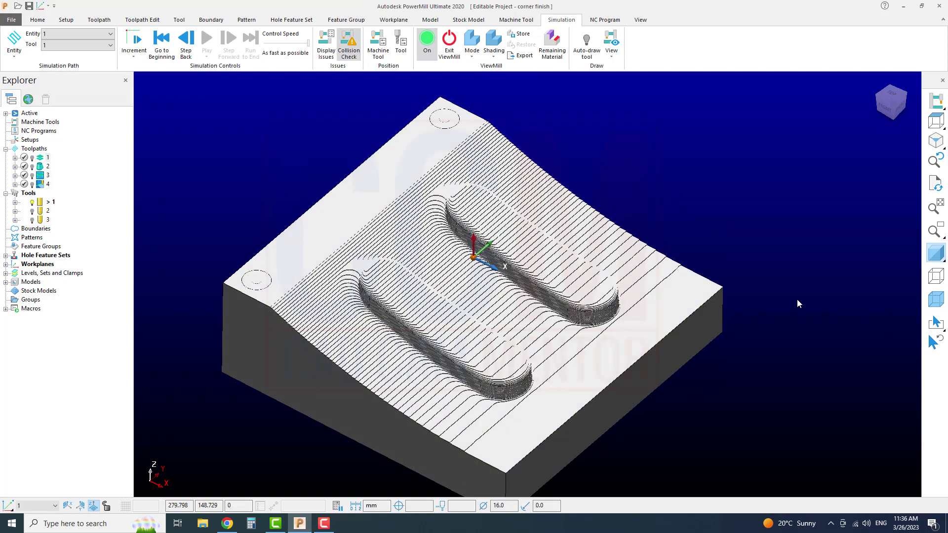
Choose toolpath 2 as the simulation entity and play its cut on the roughed stock
scroll(562, 295, "up", 2)
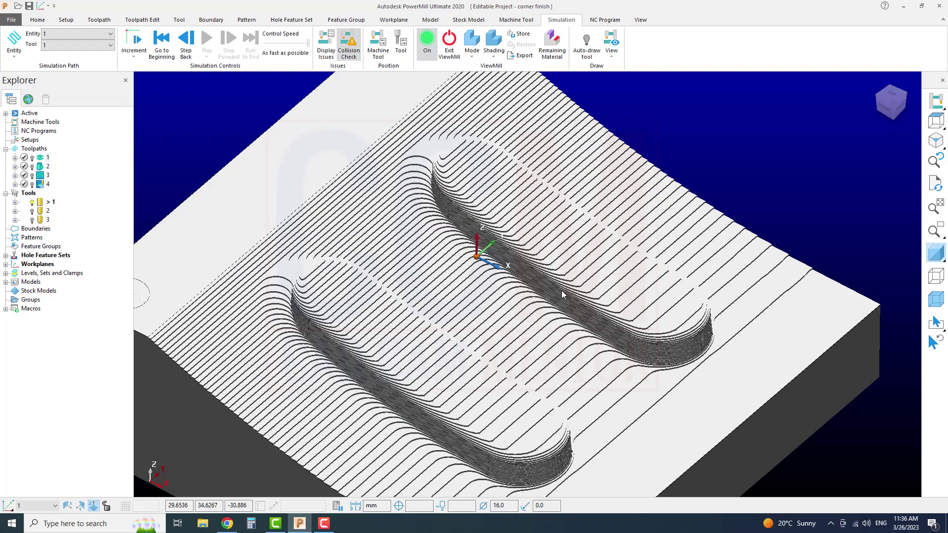
scroll(562, 294, "down", 2)
scroll(444, 168, "up", 1)
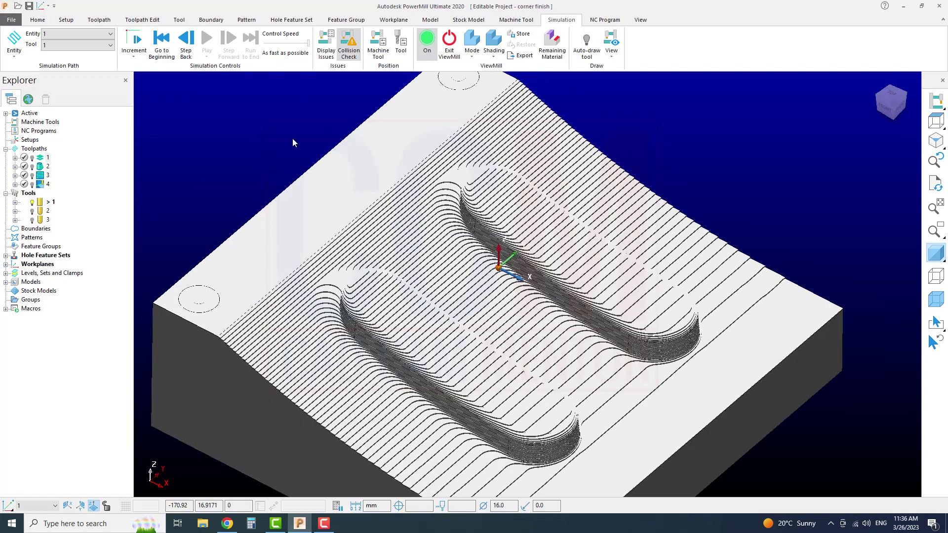
left_click(96, 45)
left_click(96, 33)
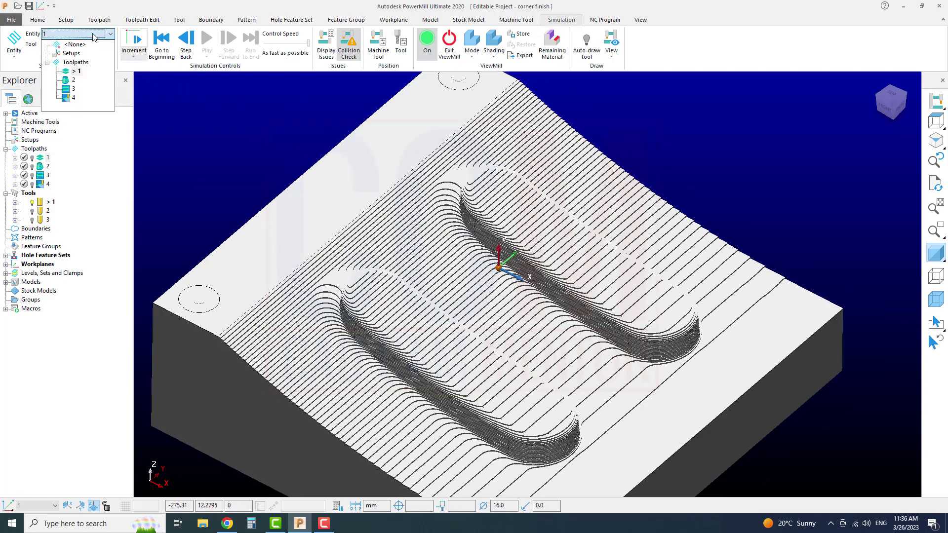
left_click(72, 80)
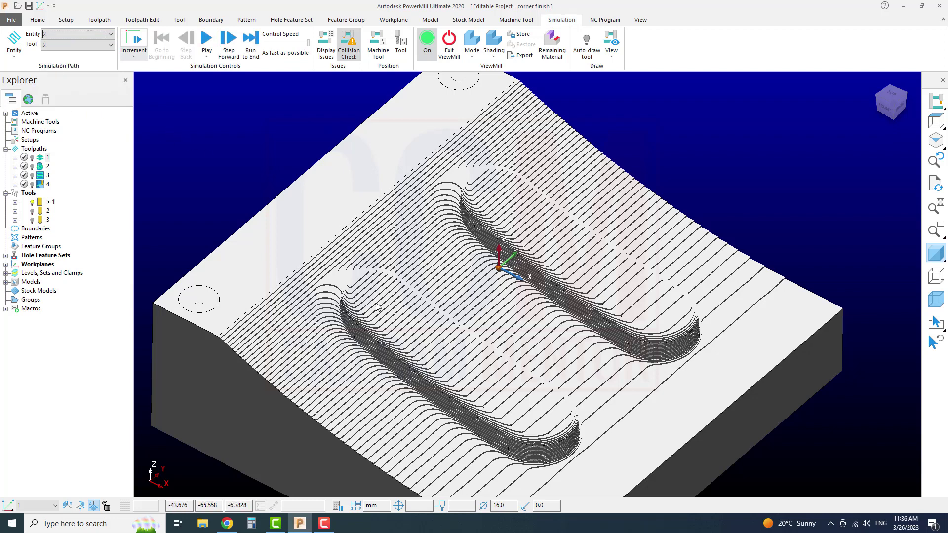
left_click(235, 50)
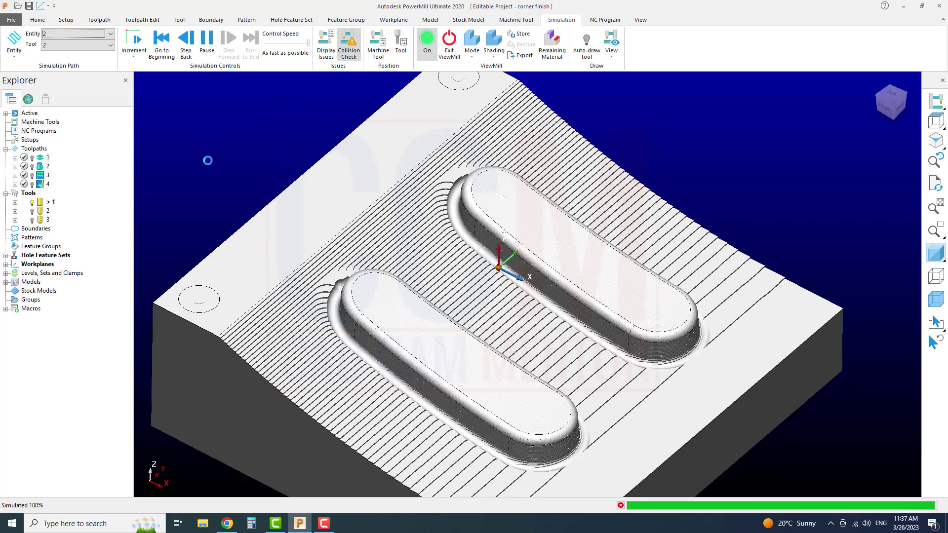
Choose toolpath 3 as the simulation entity and play it, then zoom to inspect the result
left_click(86, 38)
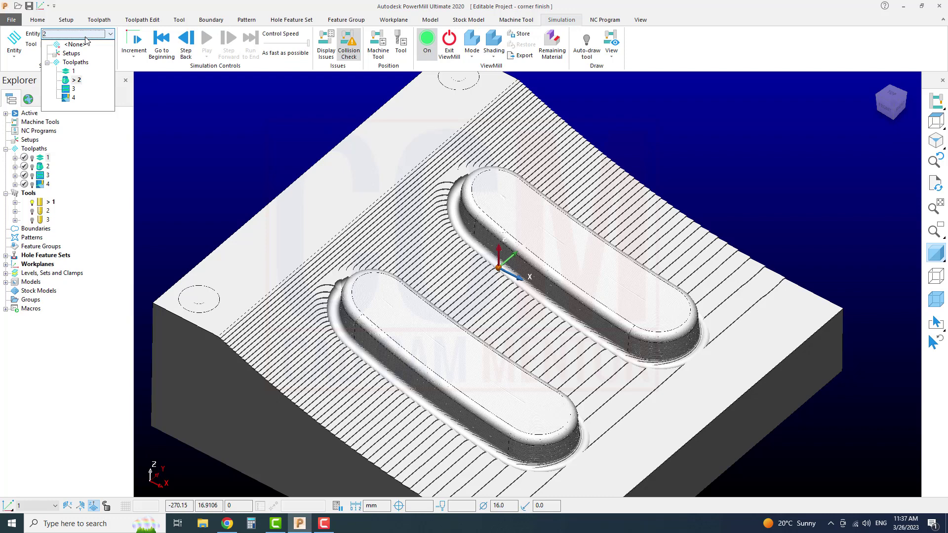
left_click(72, 89)
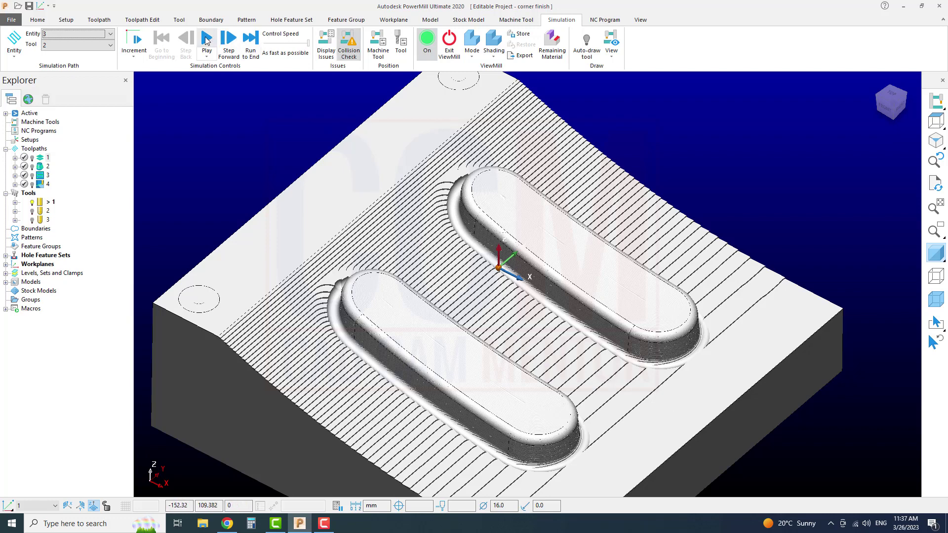
left_click(206, 40)
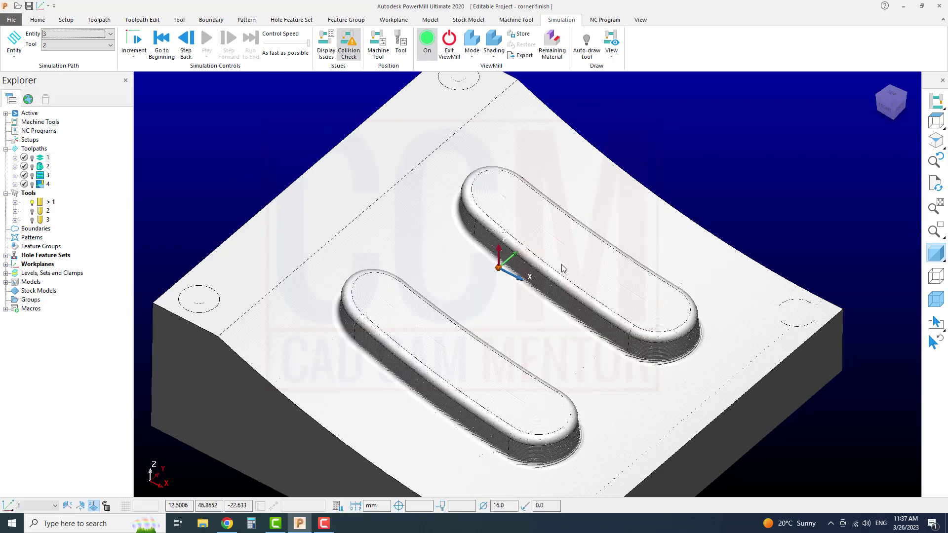
scroll(569, 287, "up", 1)
scroll(543, 242, "up", 1)
scroll(543, 245, "up", 1)
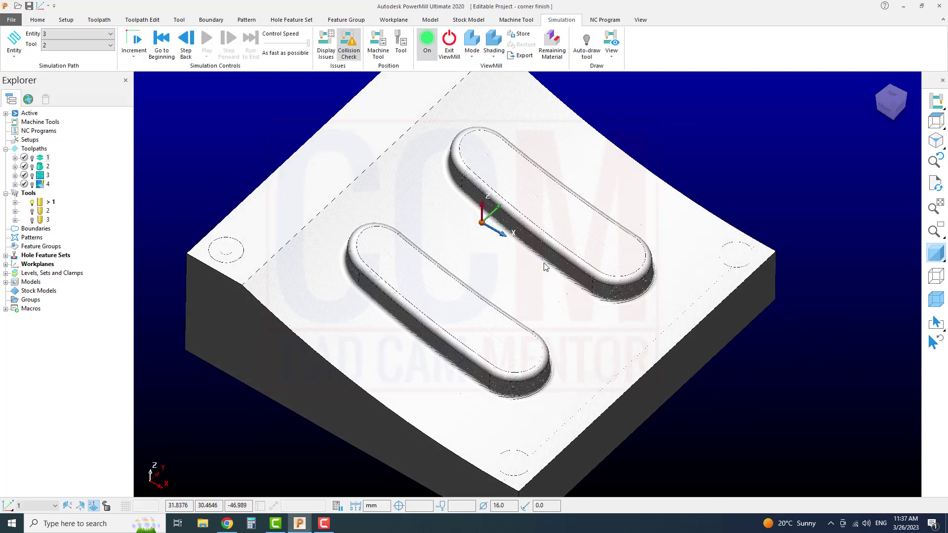
scroll(546, 267, "up", 2)
scroll(545, 268, "down", 1)
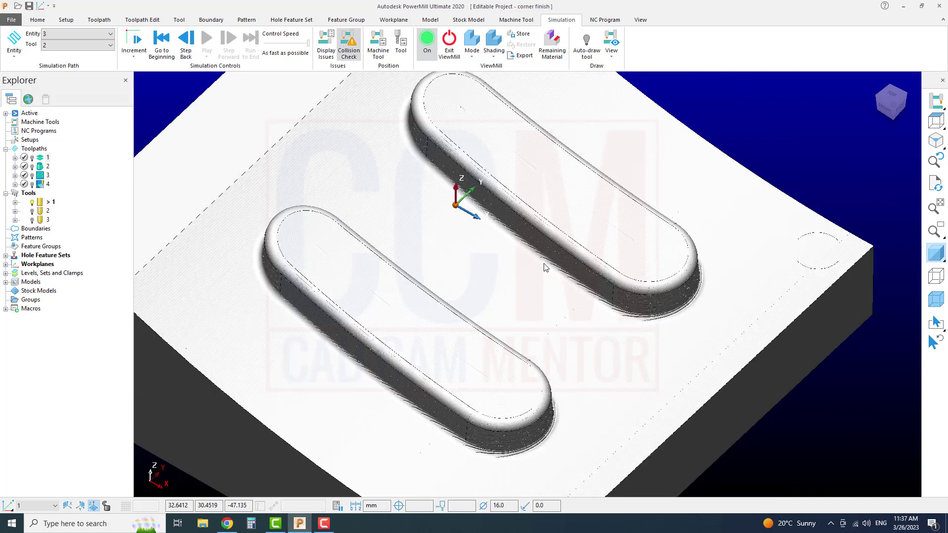
left_click(556, 51)
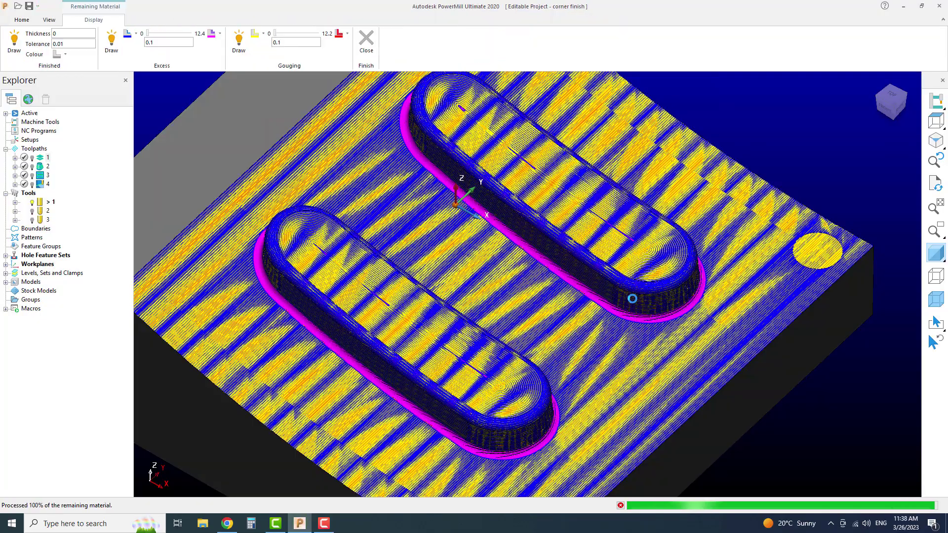
scroll(631, 324, "up", 1)
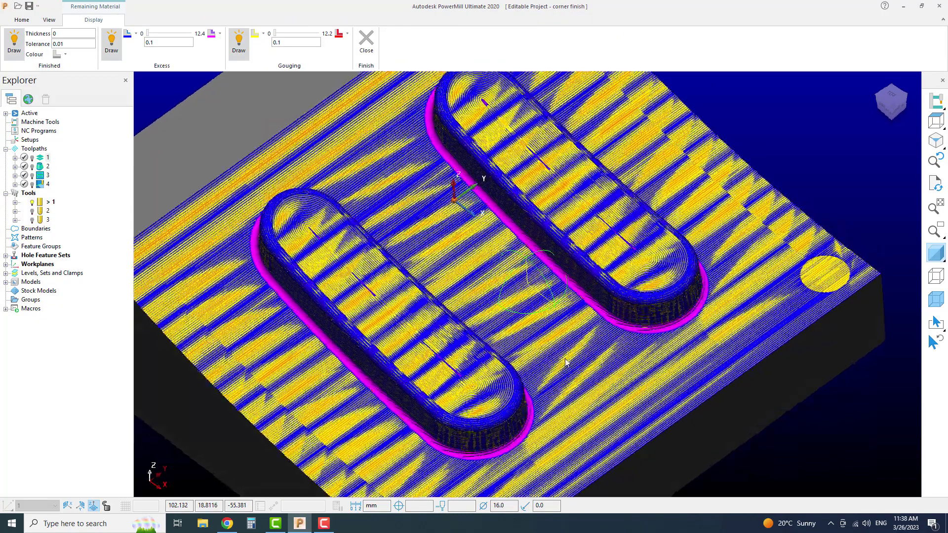
scroll(612, 313, "up", 3)
scroll(597, 304, "up", 2)
scroll(592, 299, "down", 2)
scroll(584, 290, "down", 2)
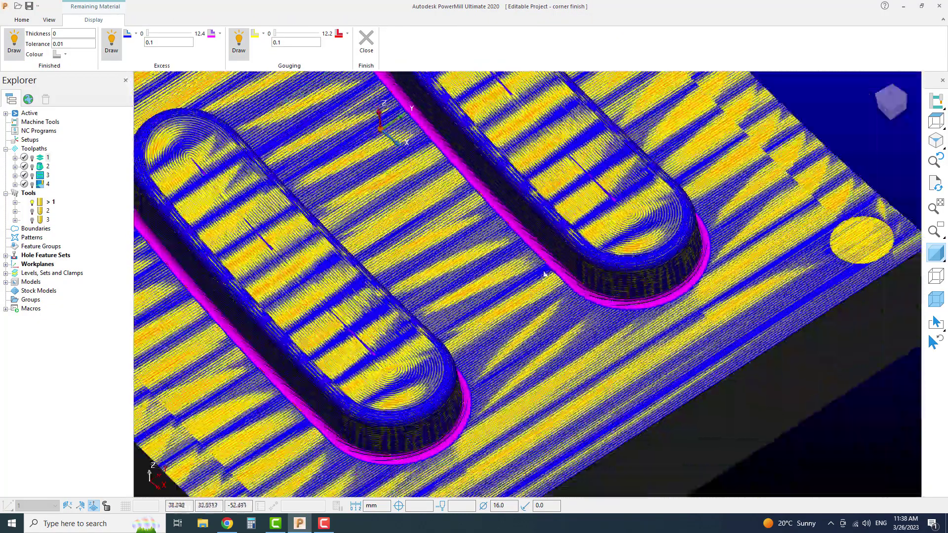
scroll(543, 257, "down", 1)
middle_click_drag(472, 178, 578, 154, "shift")
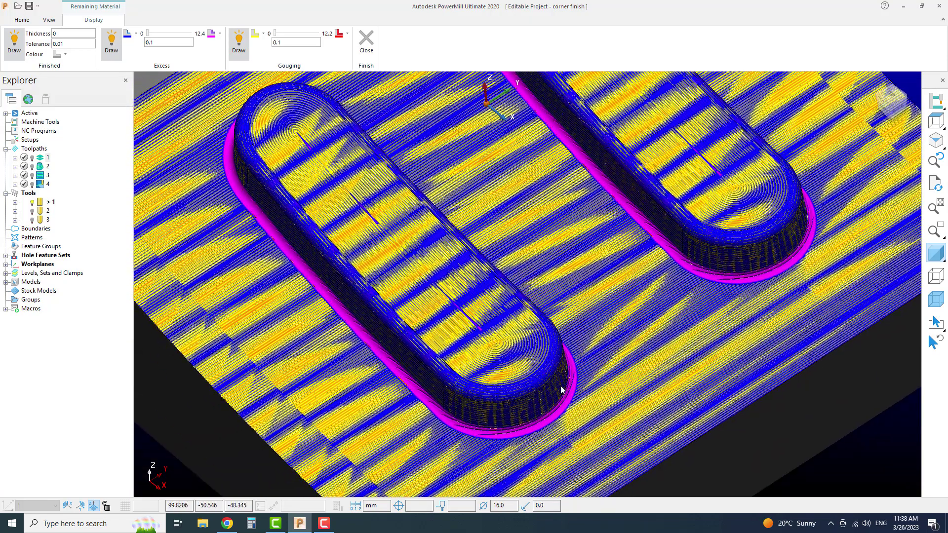
mouse_move(325, 222)
middle_mouse_down()
mouse_move(444, 263)
mouse_move(623, 375)
middle_mouse_up()
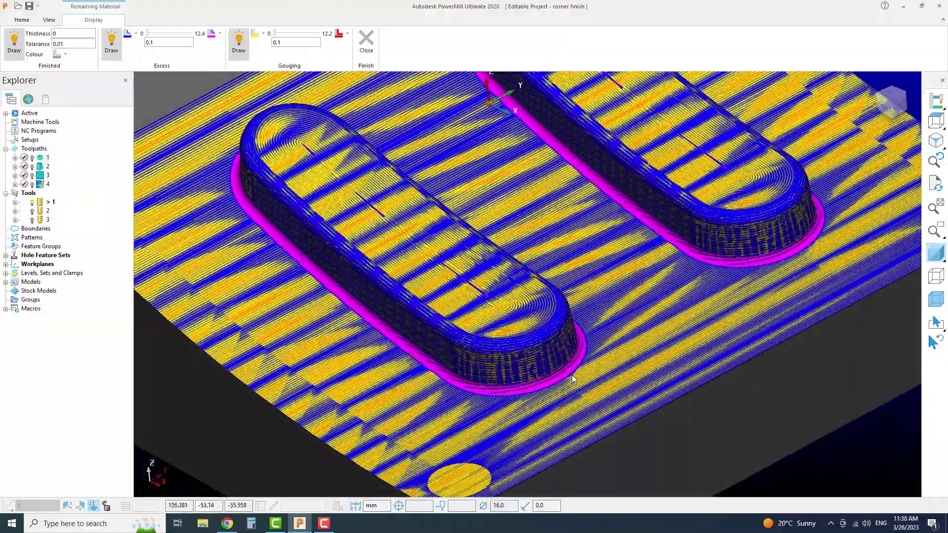
scroll(571, 377, "up", 2)
scroll(568, 376, "up", 1)
scroll(568, 376, "down", 2)
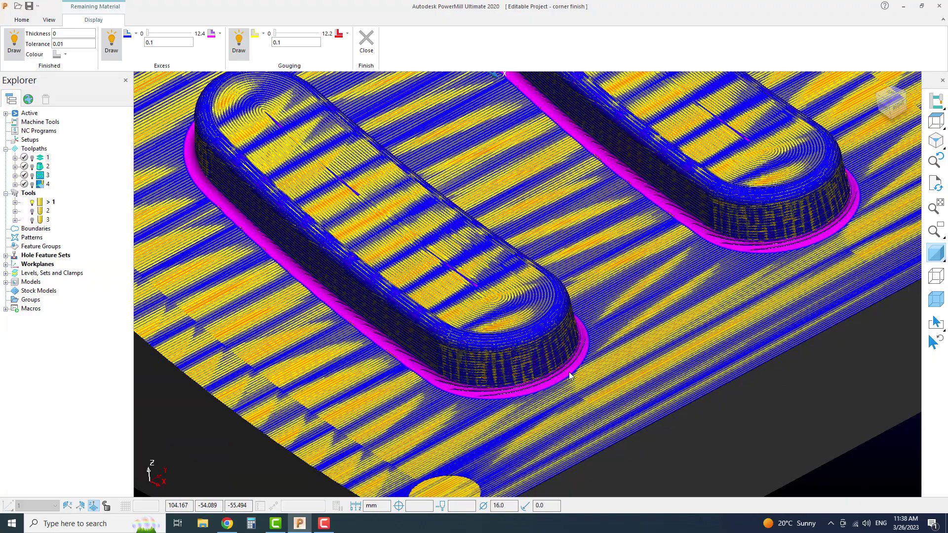
mouse_move(621, 373)
middle_mouse_down()
mouse_move(635, 378)
mouse_move(526, 365)
middle_mouse_up()
scroll(635, 377, "down", 5)
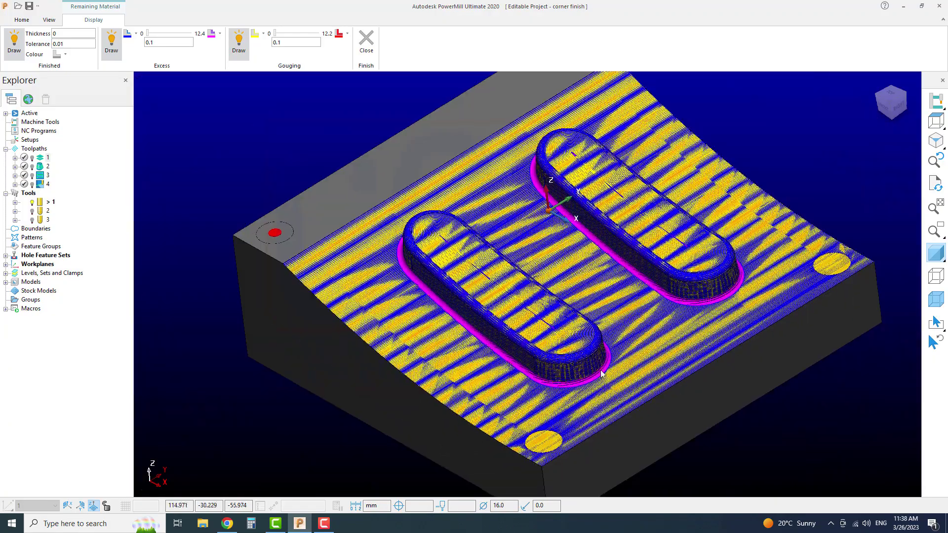
scroll(526, 365, "up", 3)
scroll(526, 365, "down", 2)
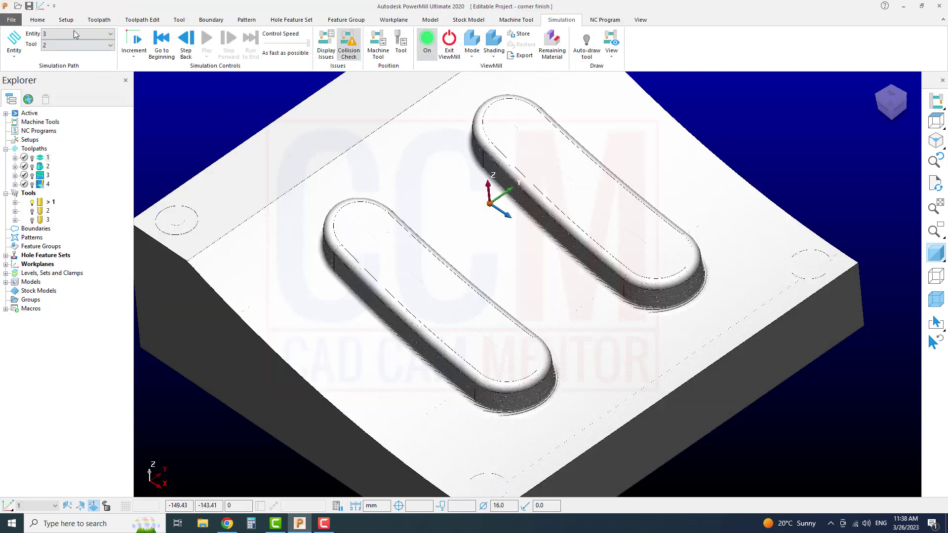
Play the toolpath 4 simulation and show the remaining material on the block
left_click(77, 33)
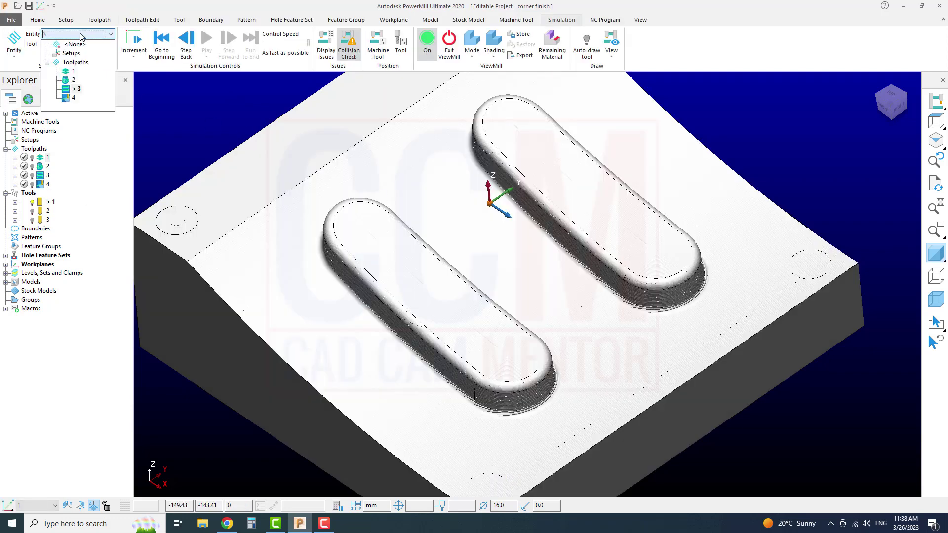
left_click(72, 98)
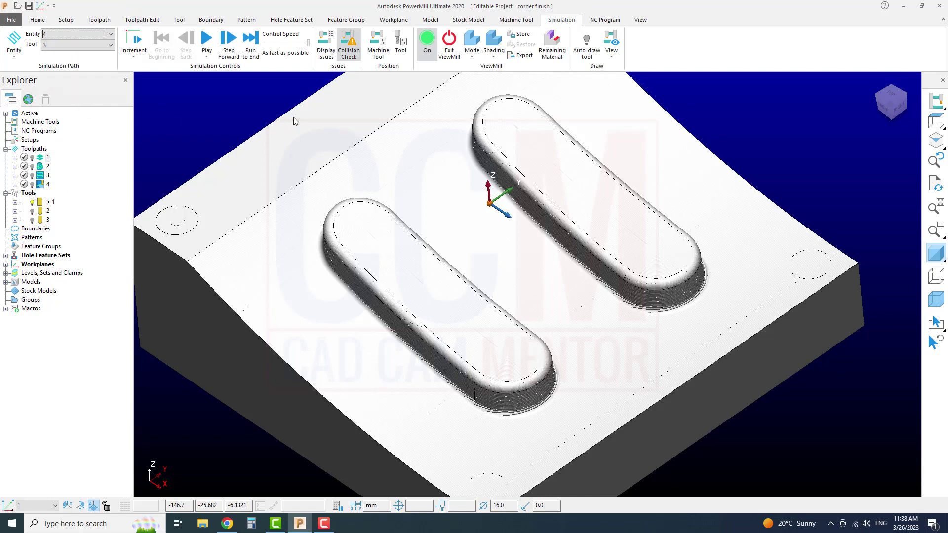
left_click(207, 42)
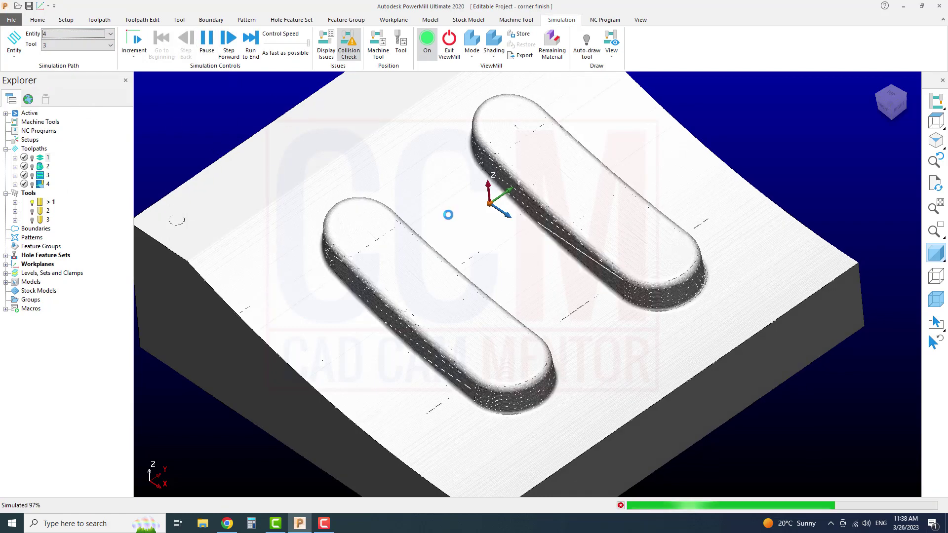
left_click(552, 44)
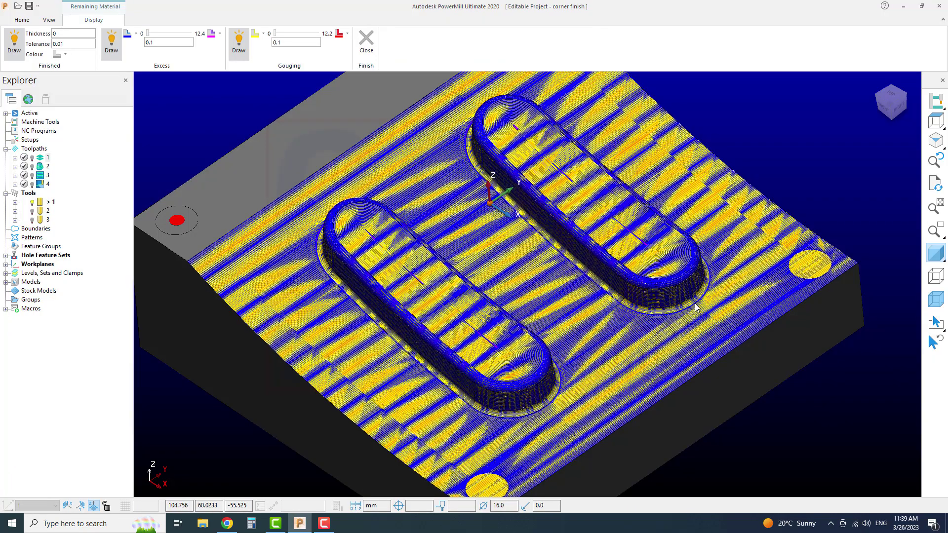
Zoom in and out to review the remaining material on the simulated block
scroll(696, 307, "up", 5)
scroll(696, 307, "down", 2)
scroll(657, 309, "down", 2)
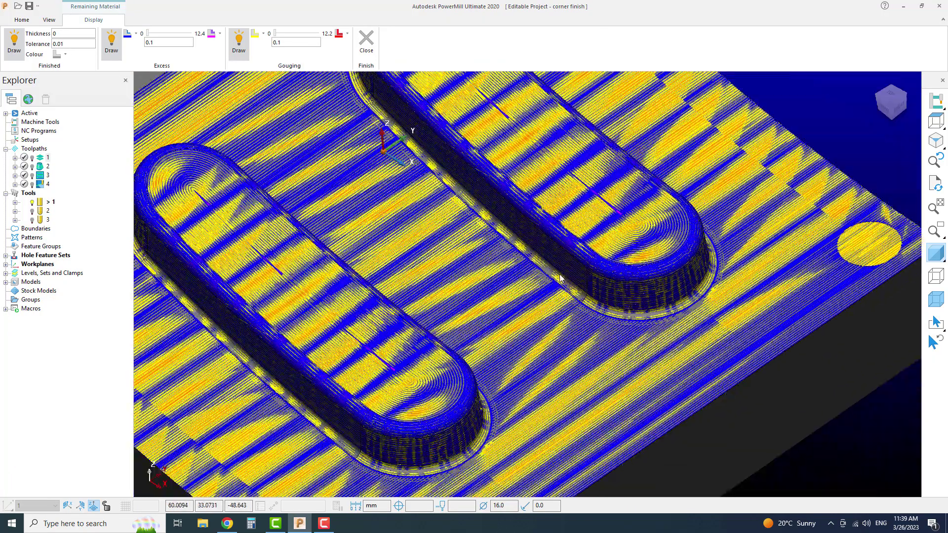
scroll(621, 309, "down", 1)
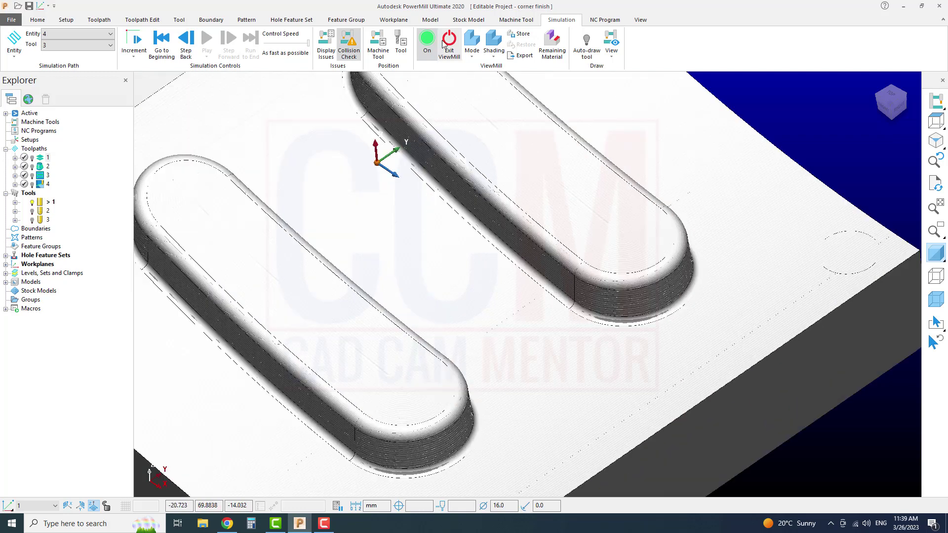
scroll(555, 267, "up", 3)
scroll(556, 266, "up", 3)
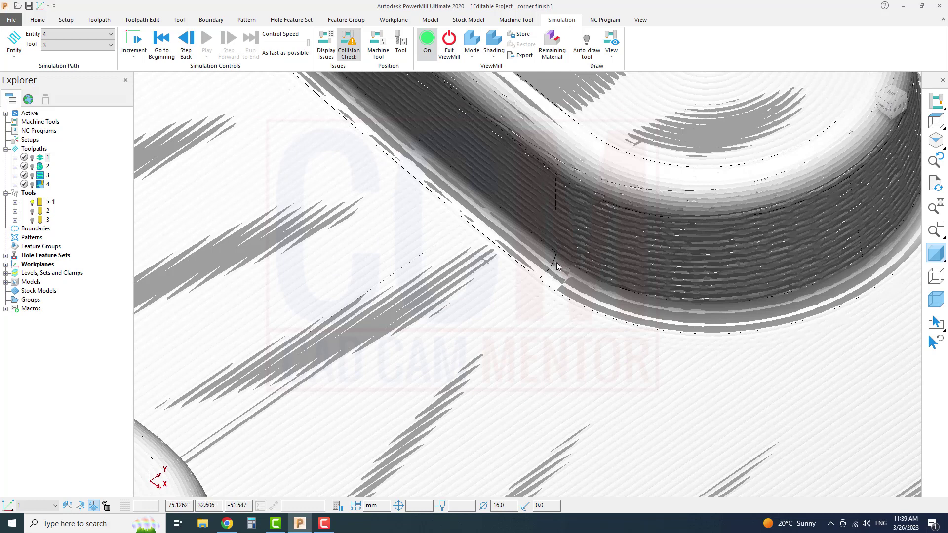
Exit ViewMill with confirmation and re-centre the view on the slot corner
left_click(456, 52)
left_click(434, 71)
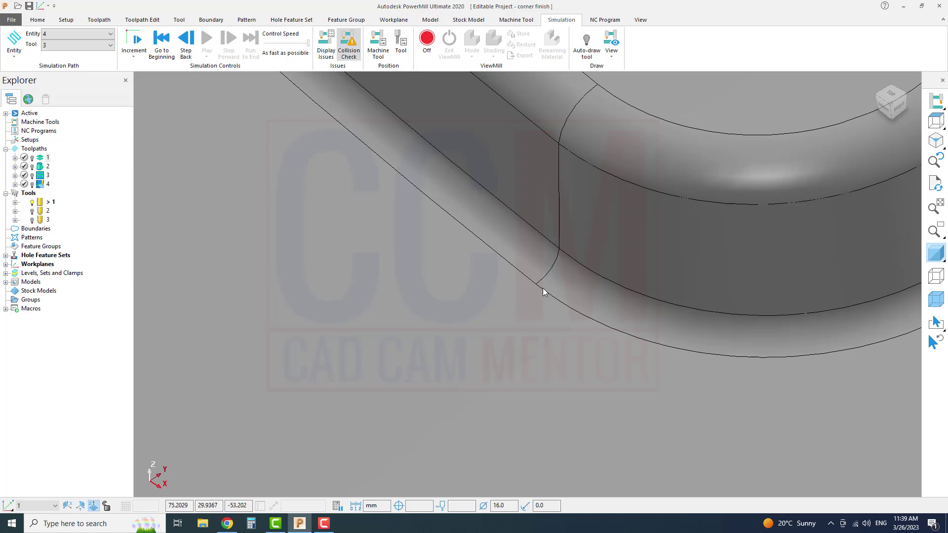
middle_click_drag(556, 266, 525, 306, "shift")
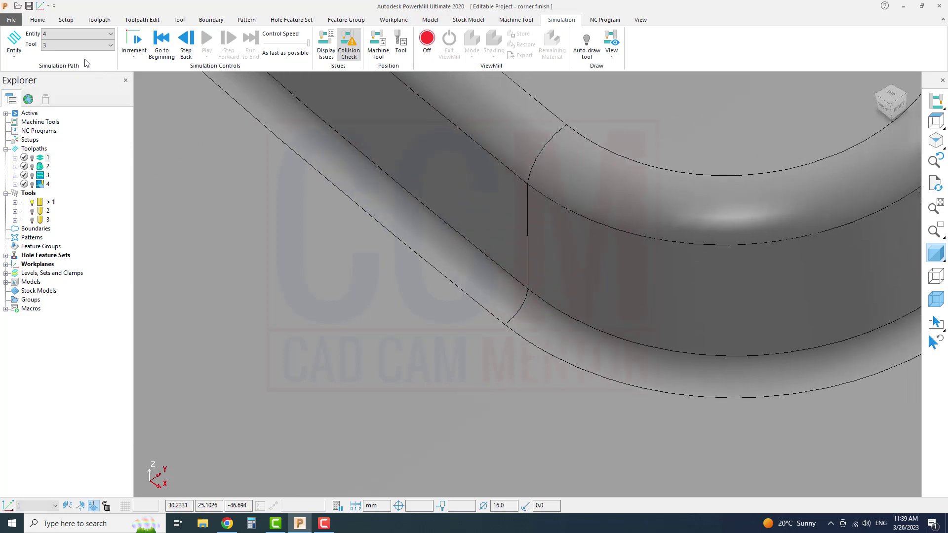
left_click(38, 20)
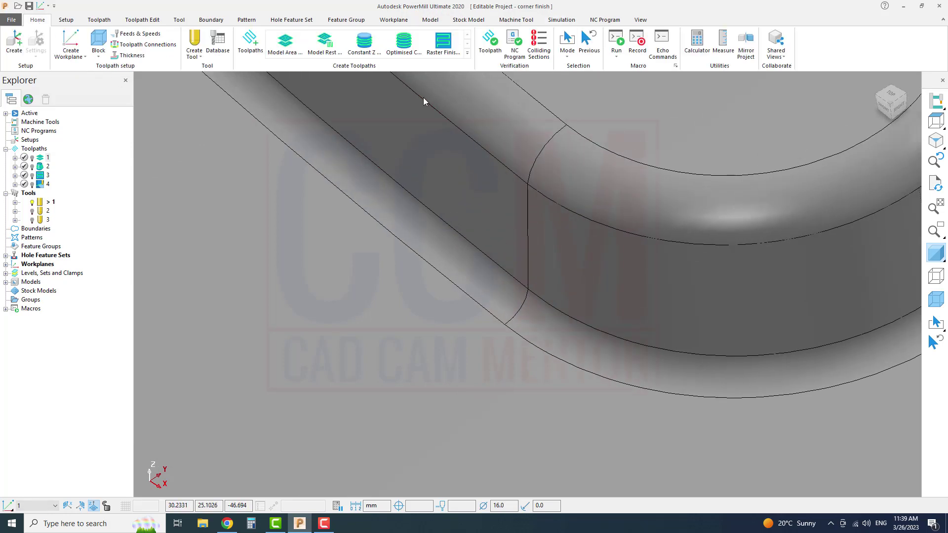
Measure the slot-base fillet diameter from three points, reading 5.97201, then close the measure tool
left_click(723, 43)
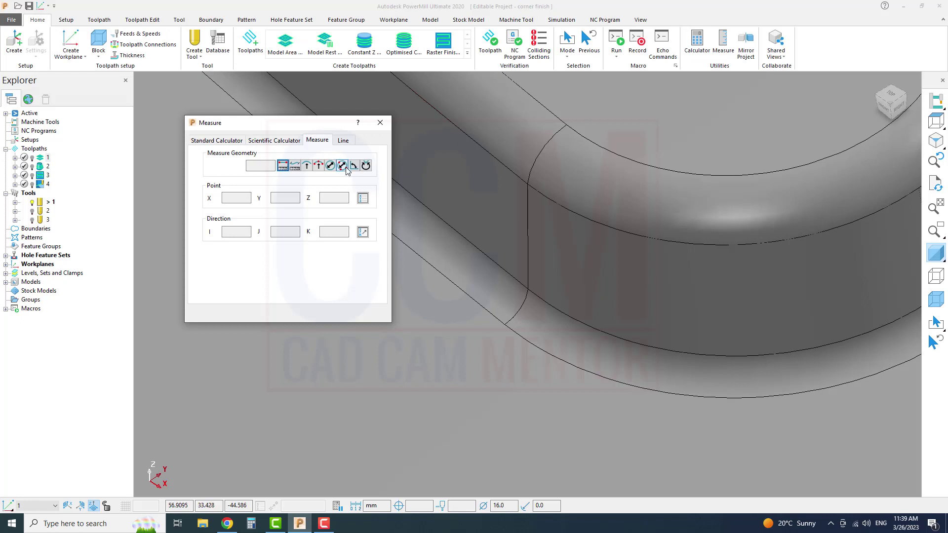
left_click(343, 166)
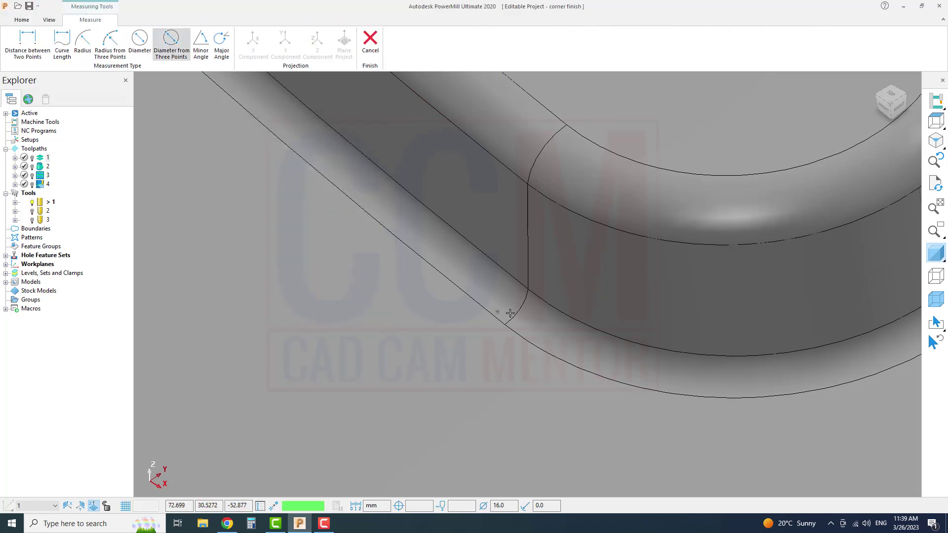
left_click(527, 290)
left_click(509, 322)
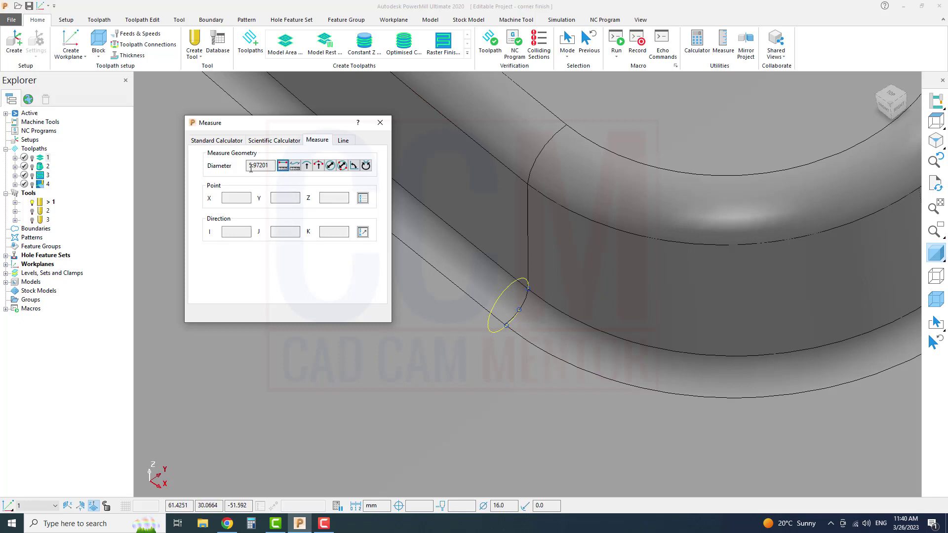
left_click(379, 123)
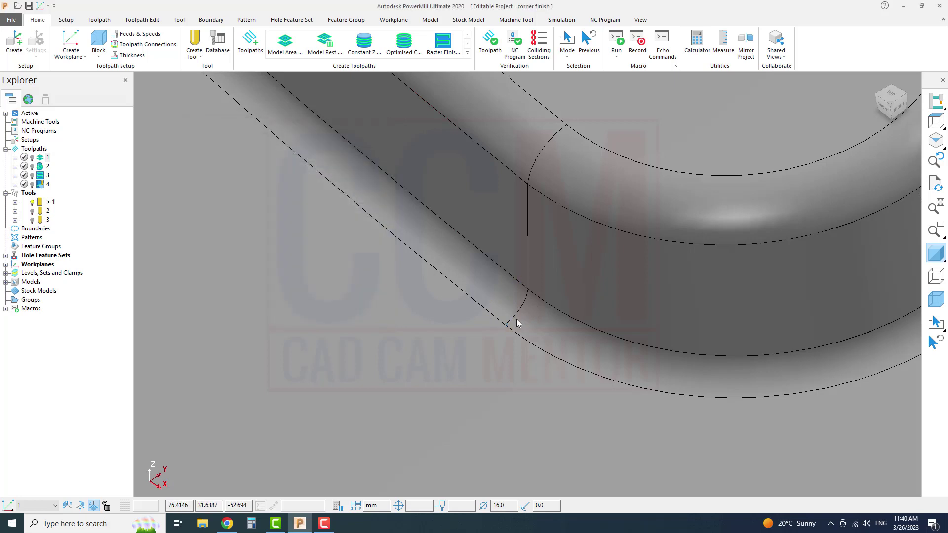
scroll(527, 310, "down", 2)
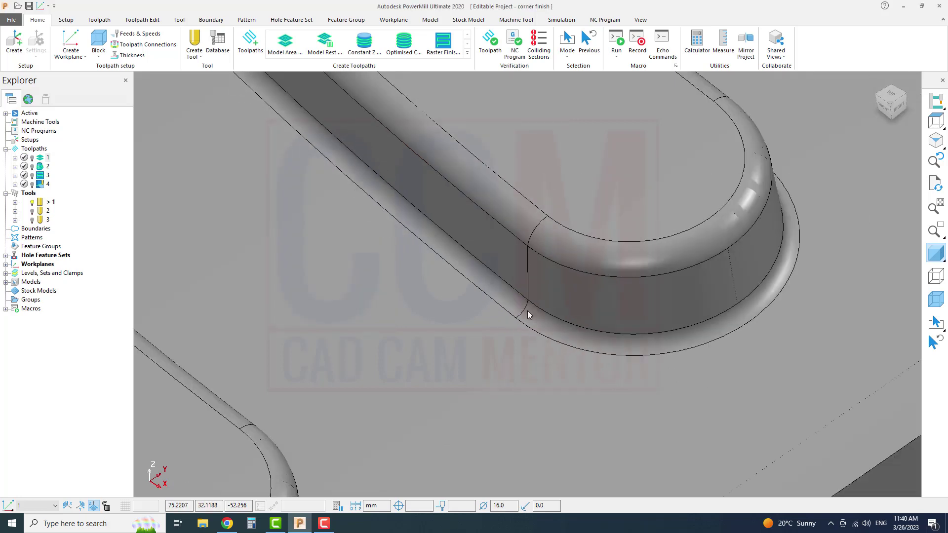
scroll(527, 310, "down", 3)
scroll(523, 312, "down", 2)
scroll(521, 314, "up", 1)
scroll(548, 323, "up", 3)
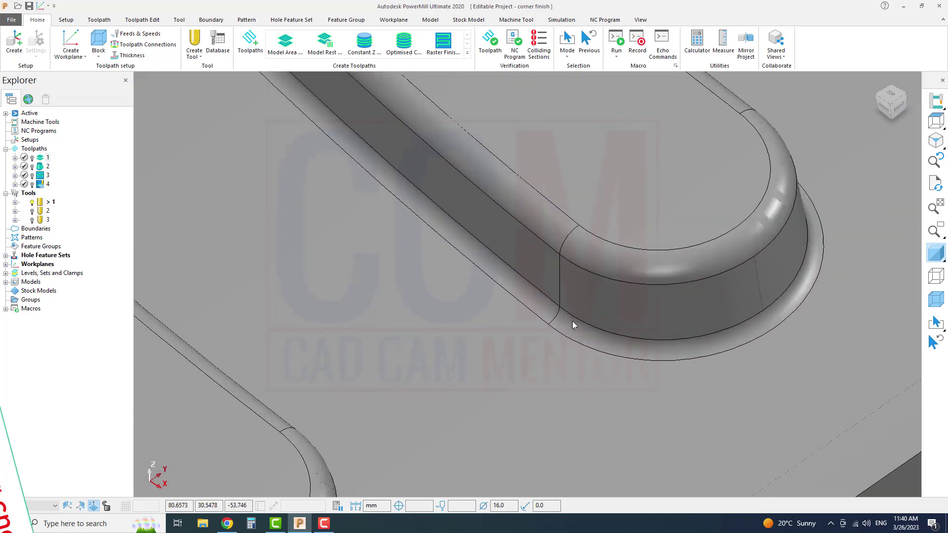
scroll(557, 319, "down", 1)
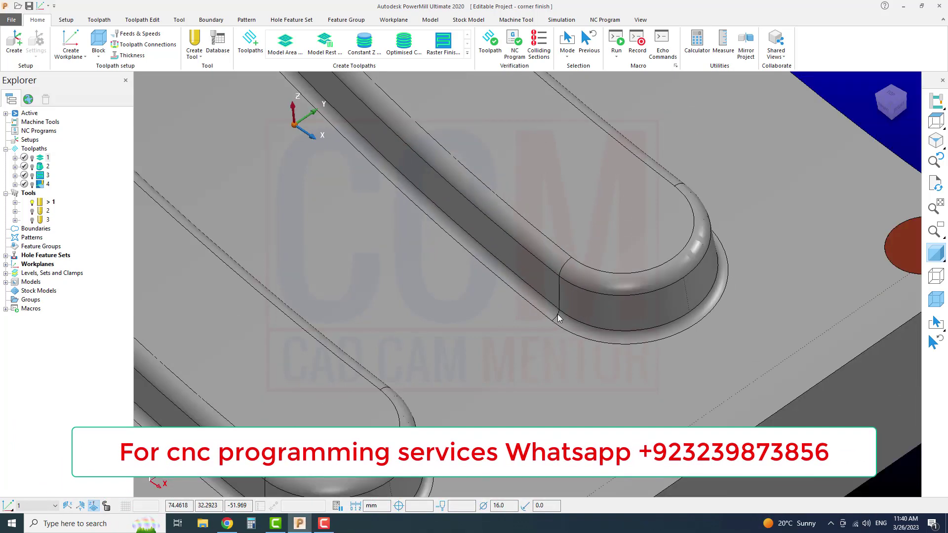
scroll(557, 319, "down", 1)
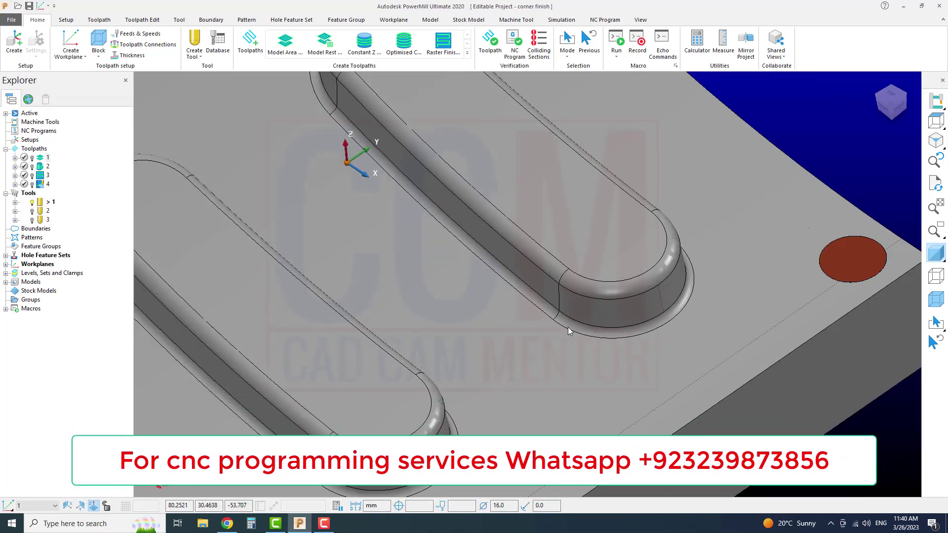
scroll(558, 316, "up", 2)
scroll(558, 306, "up", 2)
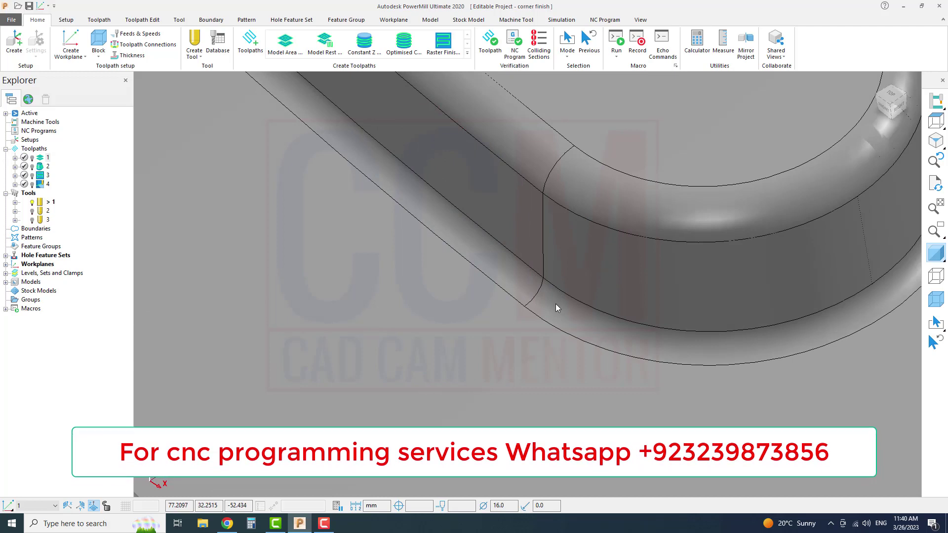
scroll(555, 304, "down", 1)
scroll(555, 306, "down", 1)
scroll(555, 304, "down", 2)
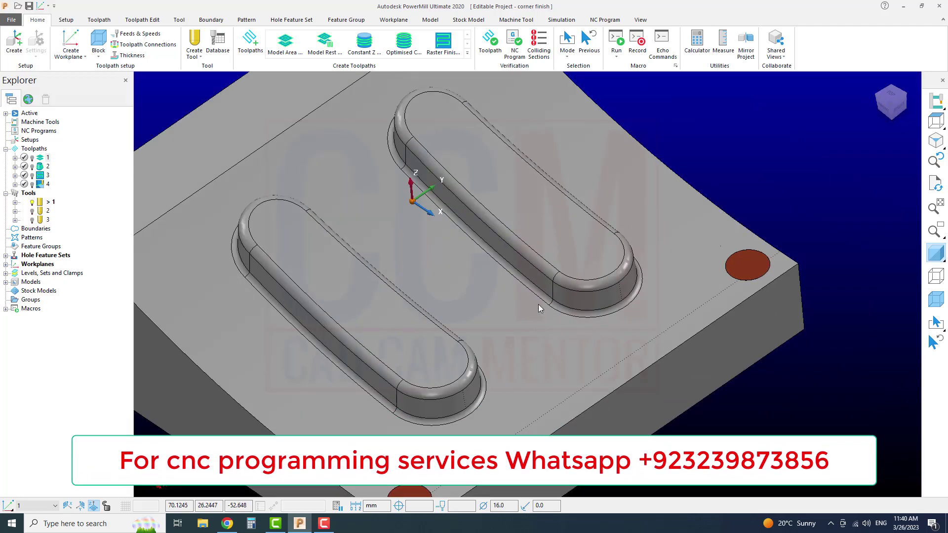
scroll(538, 304, "up", 2)
scroll(531, 306, "down", 2)
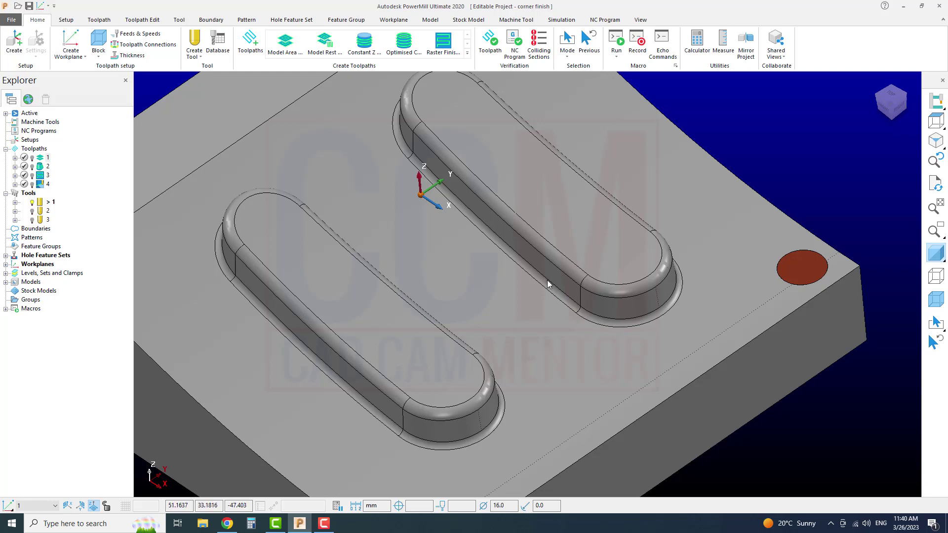
scroll(545, 282, "down", 3)
scroll(538, 281, "up", 2)
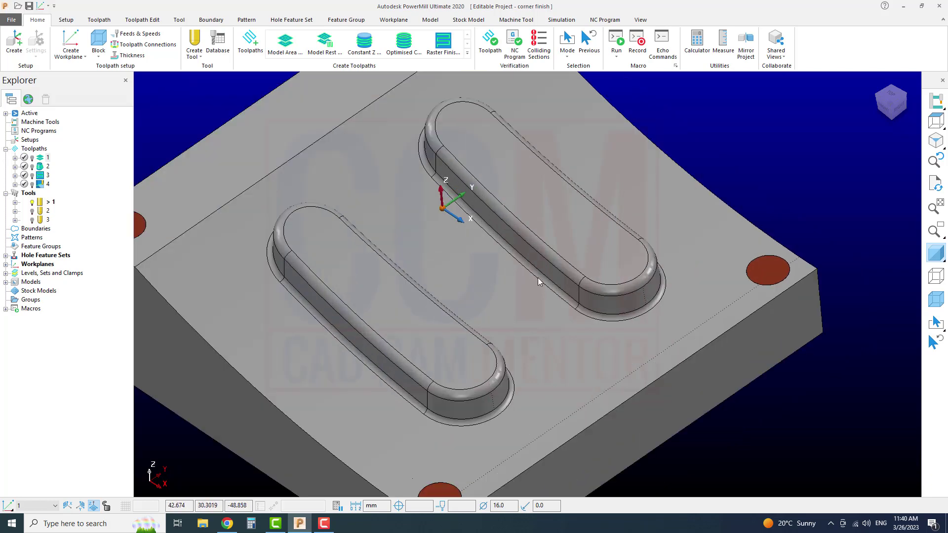
Delete toolpath 4 and rotate the view to show the whole block
right_click(43, 189)
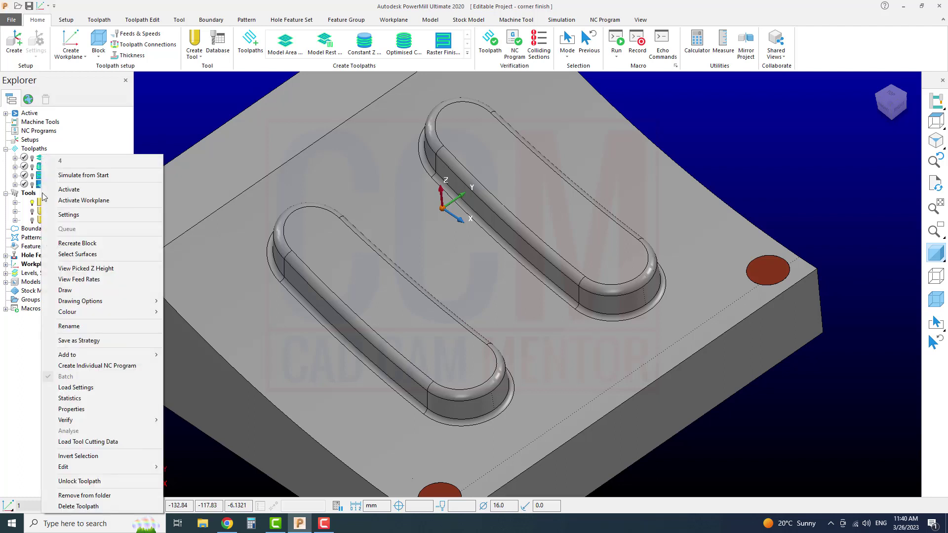
left_click(99, 506)
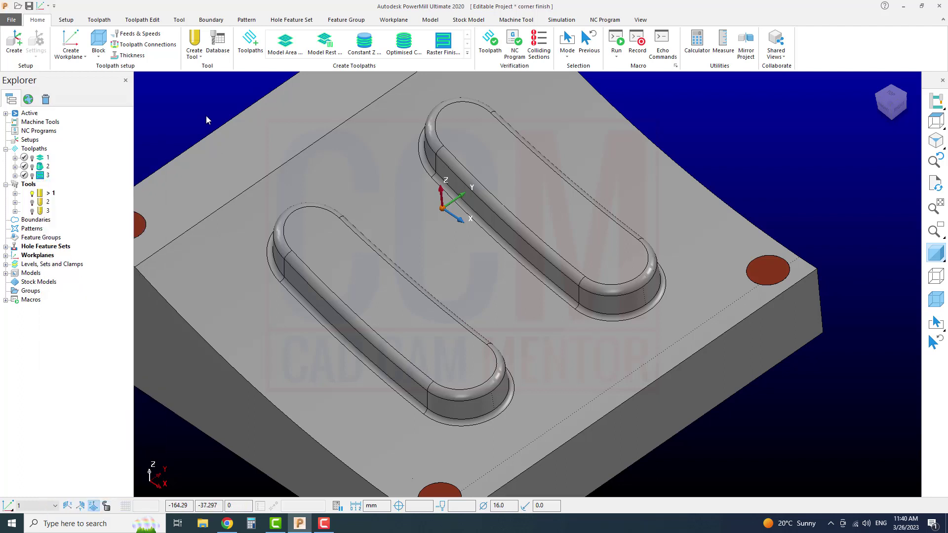
scroll(296, 158, "down", 3)
middle_click_drag(334, 174, 377, 214)
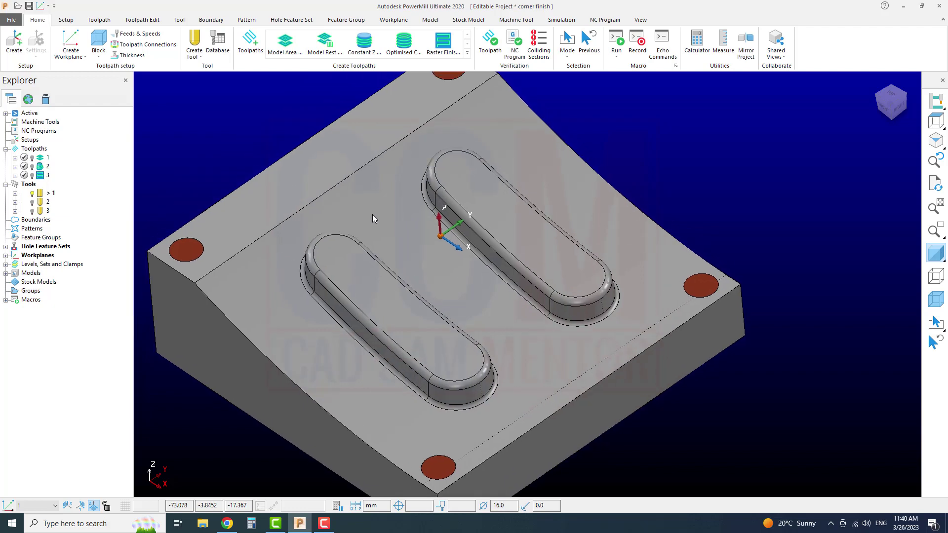
Create a new toolpath using the Finishing > Corner Finishing strategy
left_click(250, 42)
left_click(124, 195)
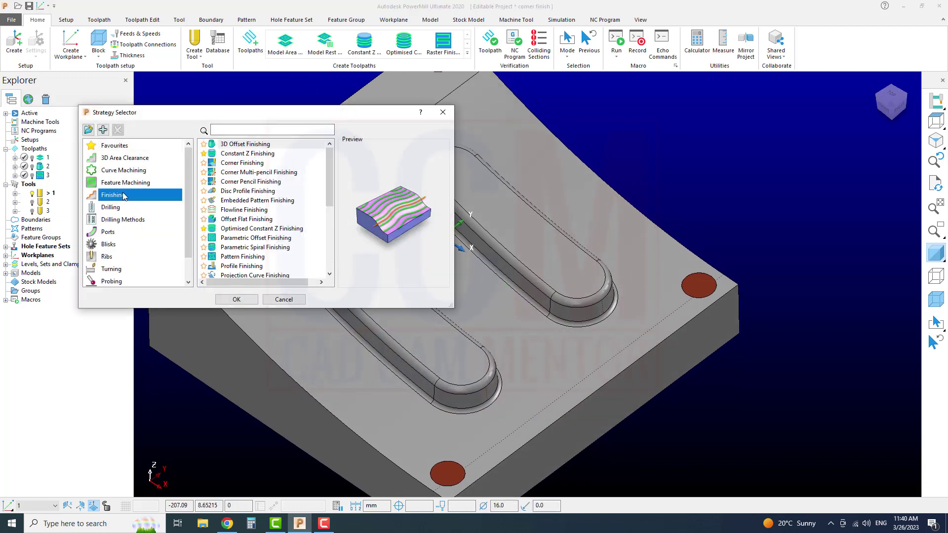
left_click(245, 164)
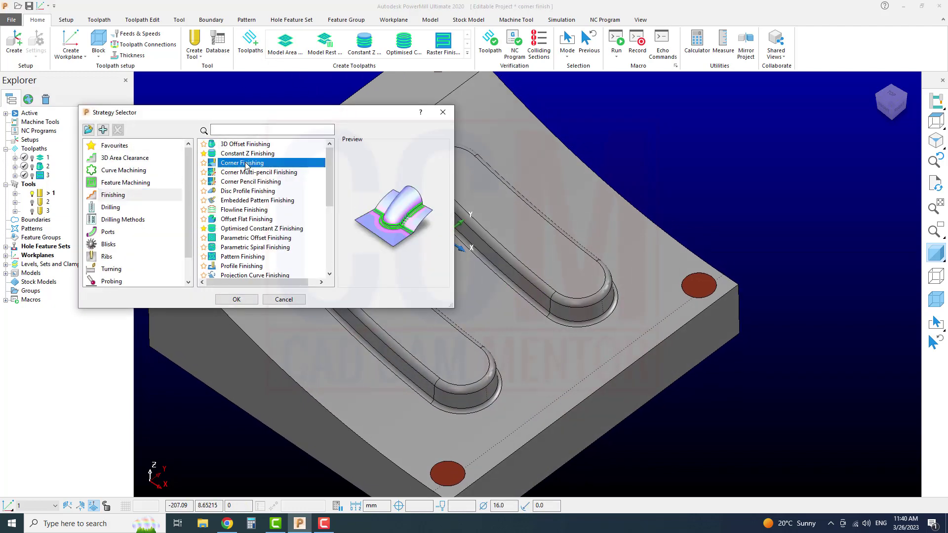
left_click(237, 300)
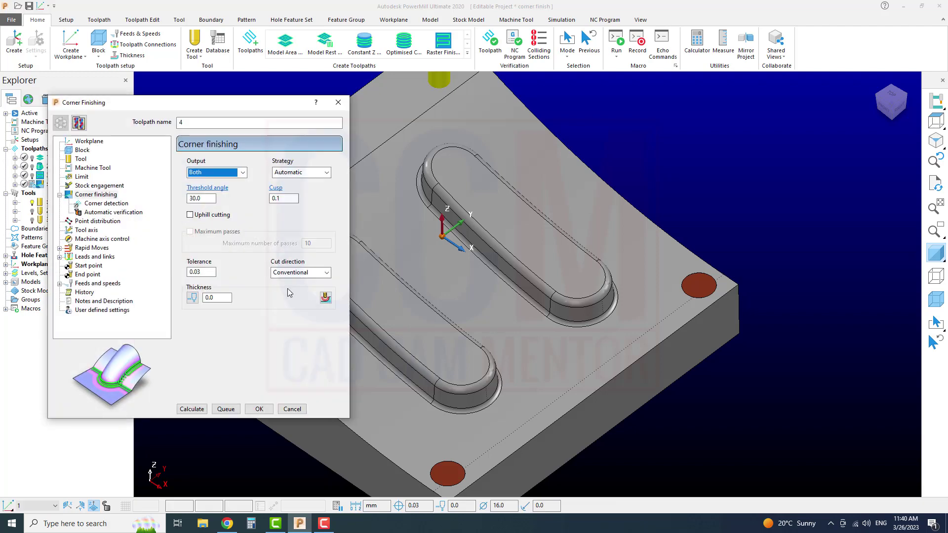
Assign the 6.0 mm ball-nosed tool 3 to the corner finishing toolpath
left_click_drag(129, 105, 178, 104)
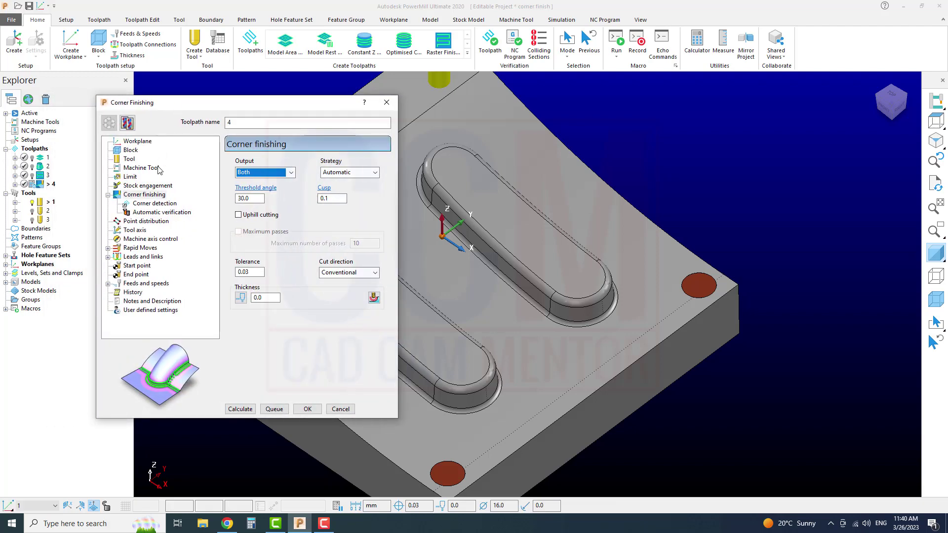
left_click(138, 143)
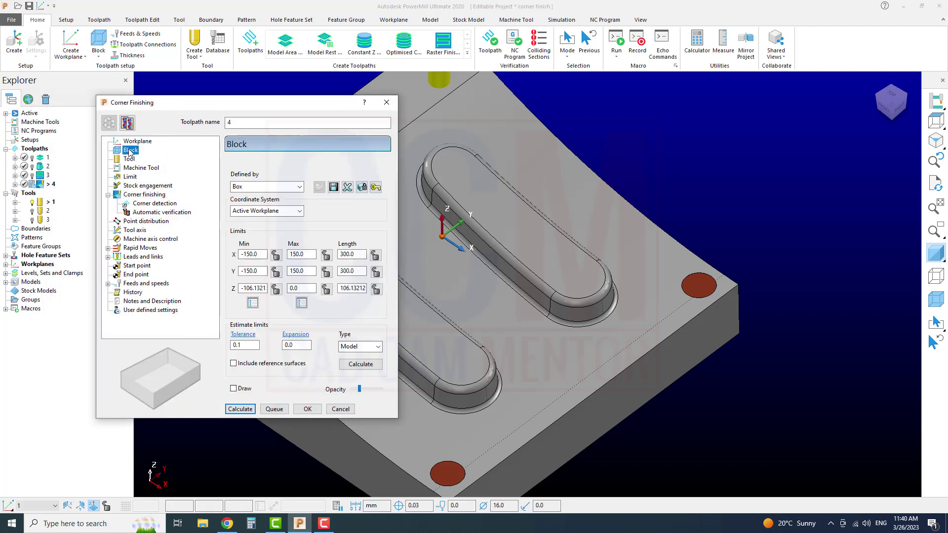
left_click(151, 143)
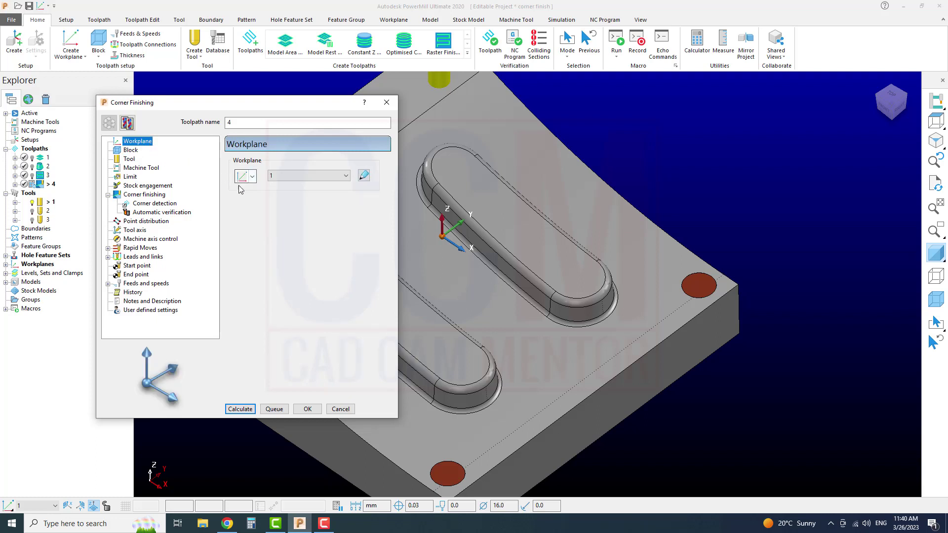
left_click(131, 151)
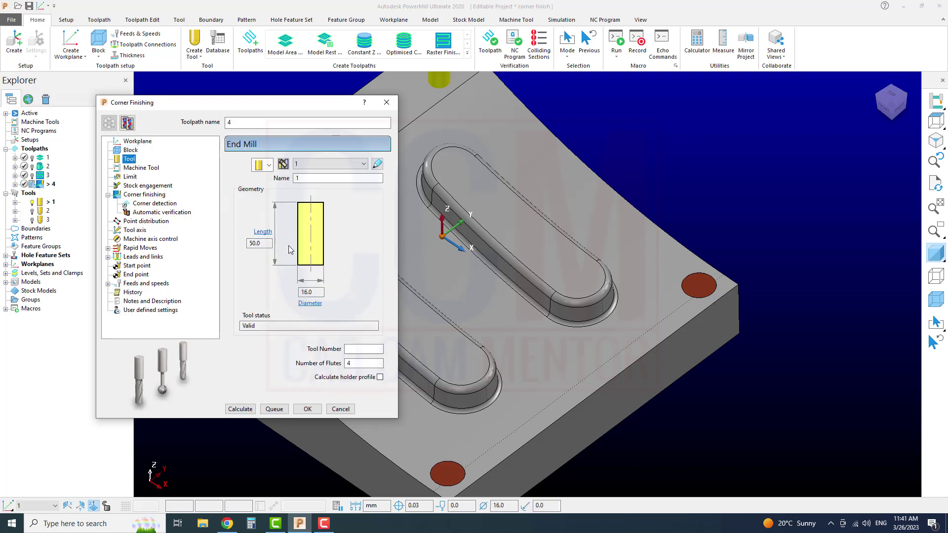
left_click(313, 164)
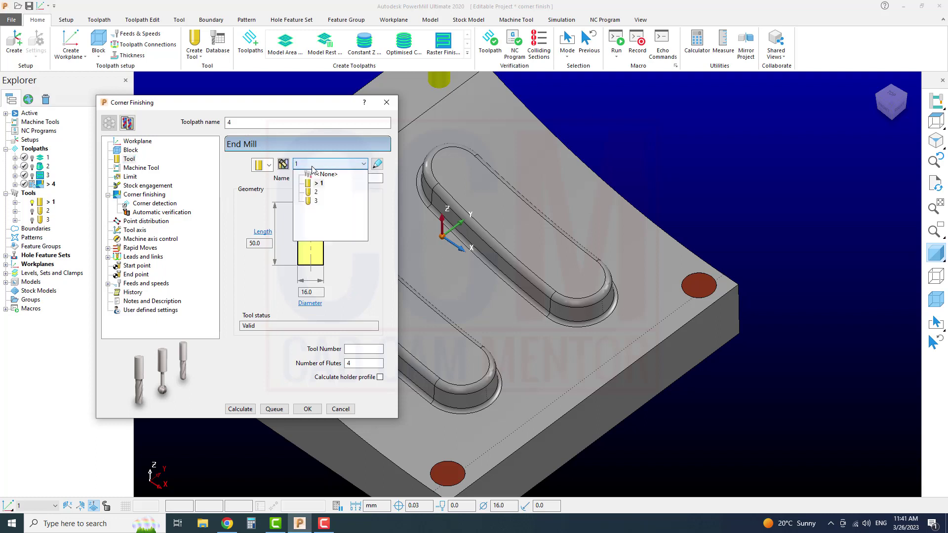
left_click(314, 201)
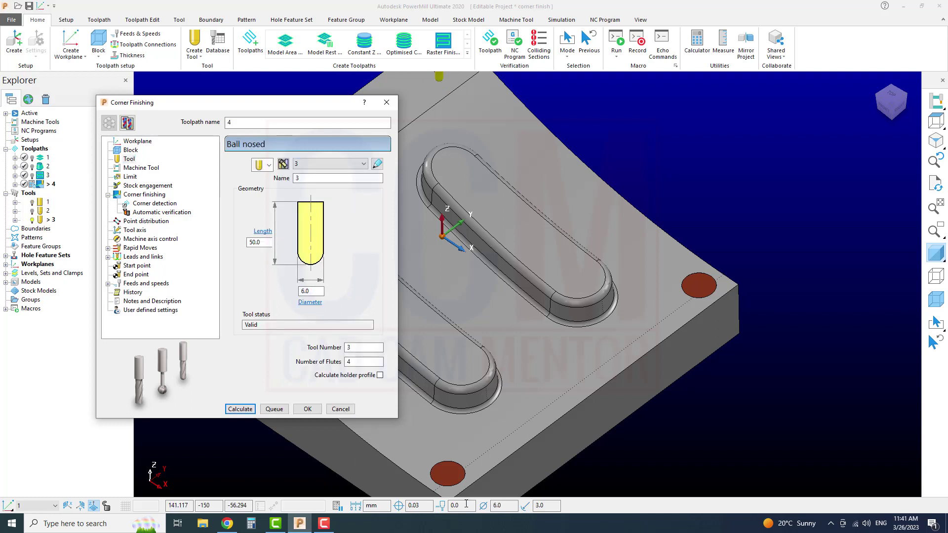
left_click(494, 507)
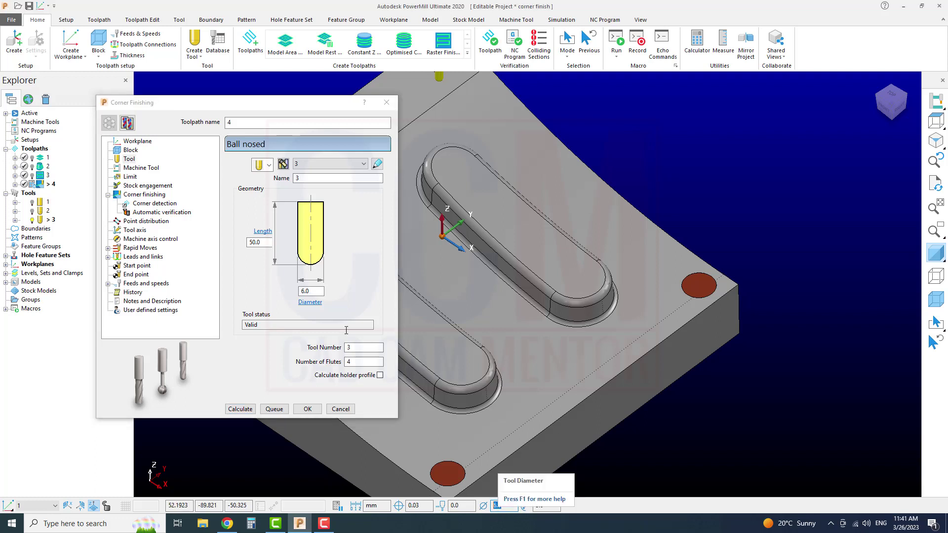
left_click(127, 169)
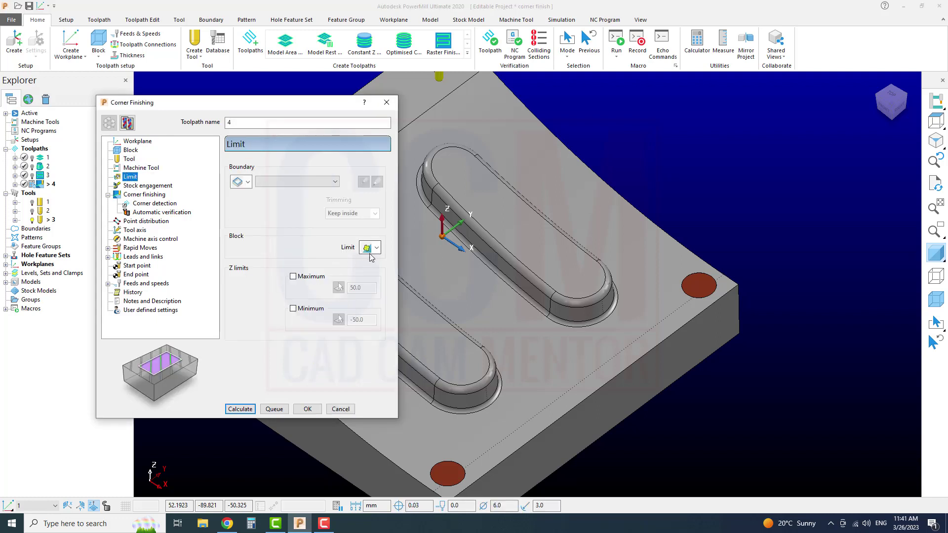
left_click(165, 189)
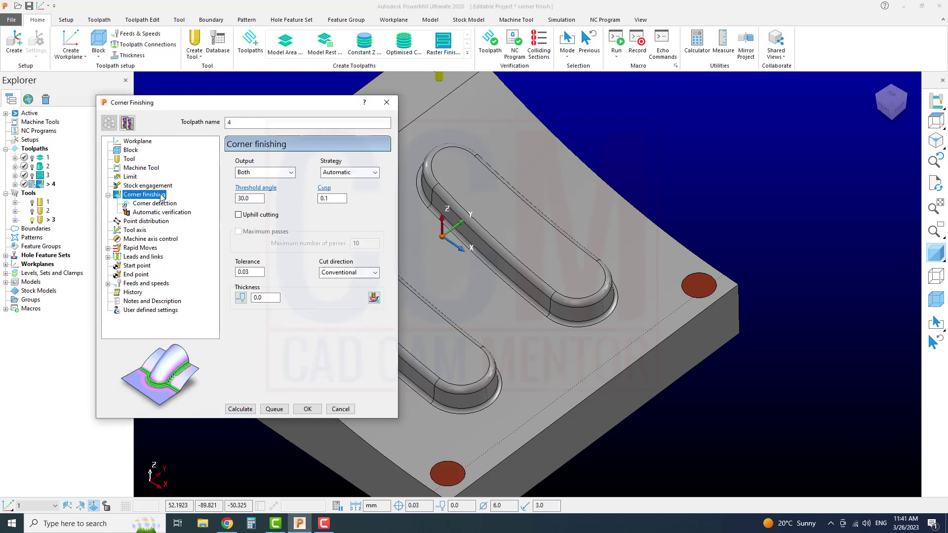
Keep the corner finishing output as Both and the strategy as Automatic
left_click(268, 175)
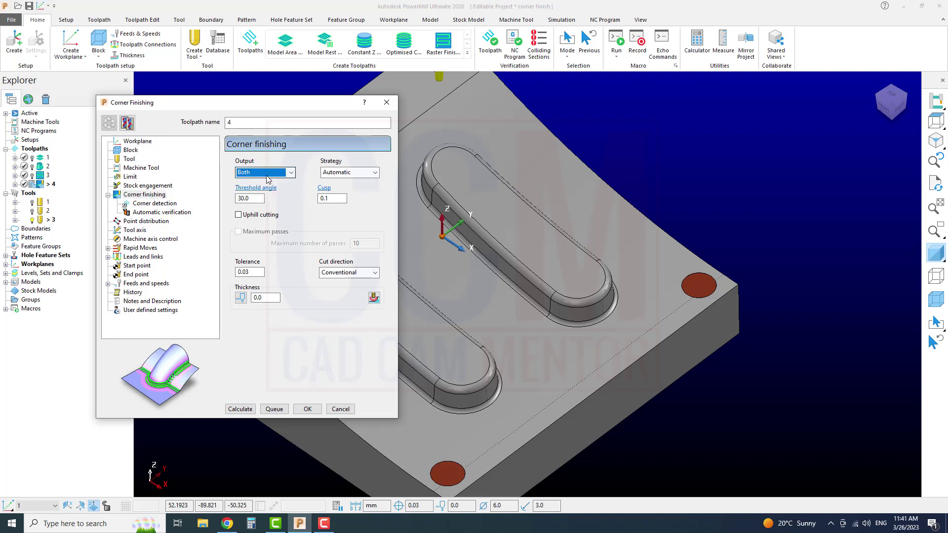
left_click(267, 178)
left_click(287, 175)
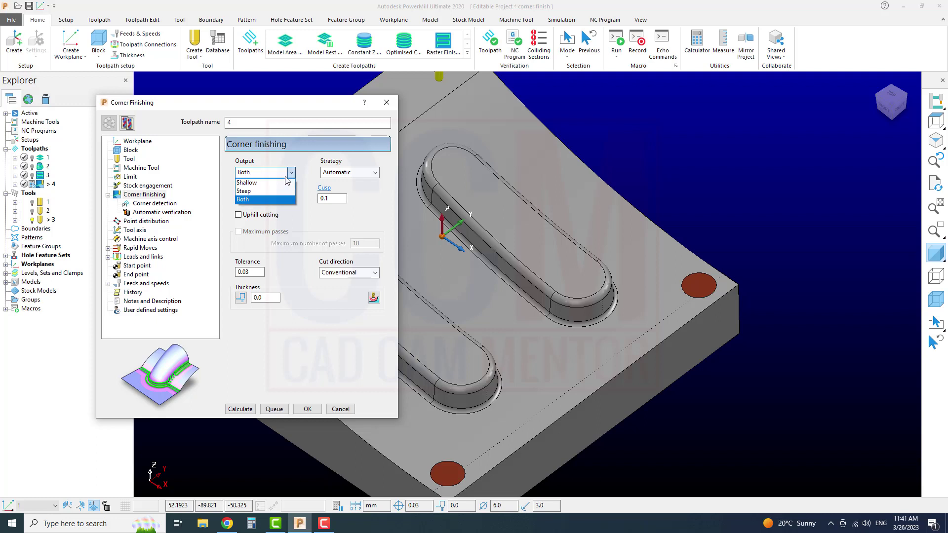
left_click(286, 176)
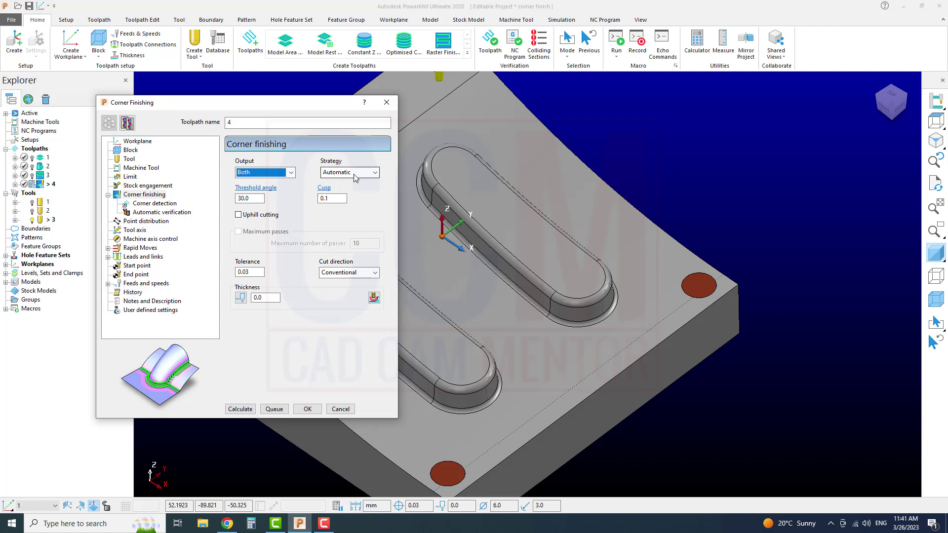
left_click(355, 173)
left_click(354, 174)
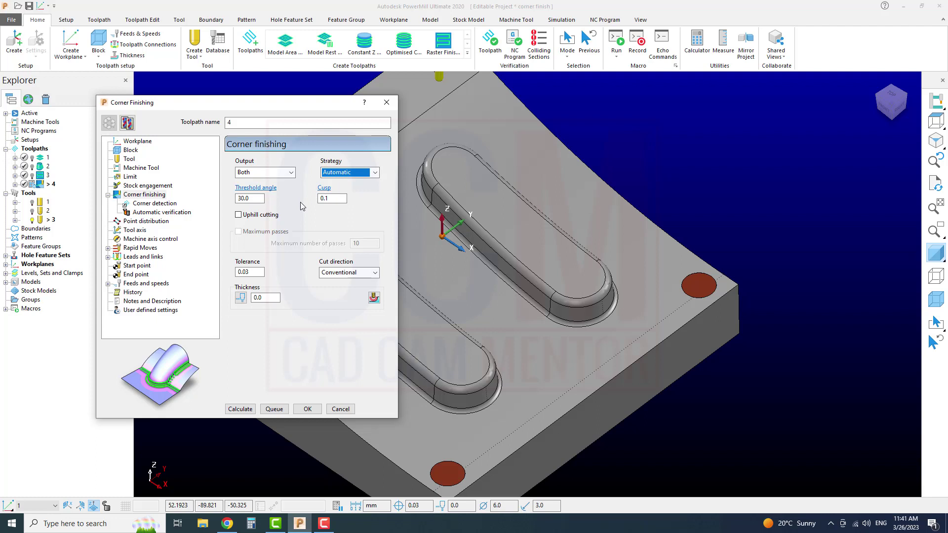
left_click(348, 178)
left_click(352, 199)
Set the cut direction to Any, leaving threshold angle, cusp and tolerance unchanged
left_click(250, 202)
left_click(330, 199)
left_click_drag(261, 272, 241, 273)
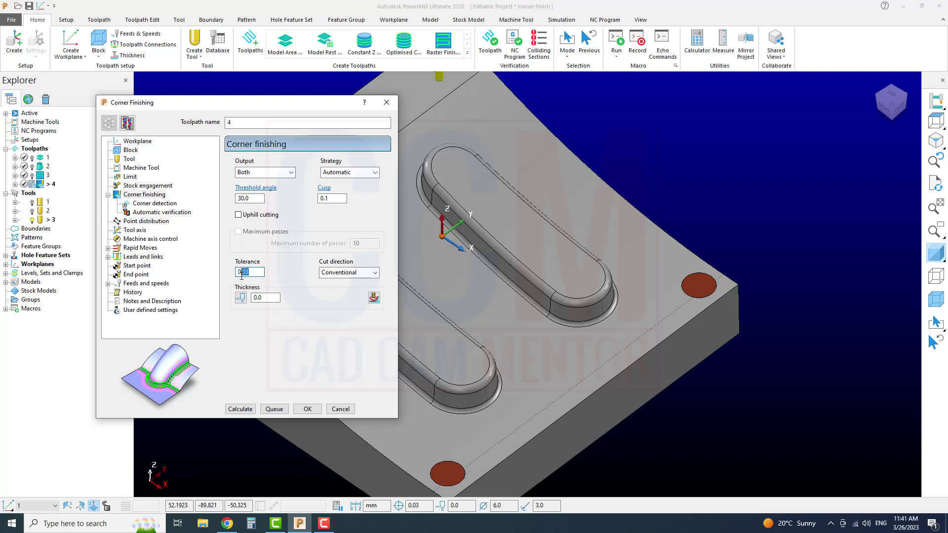
left_click(348, 274)
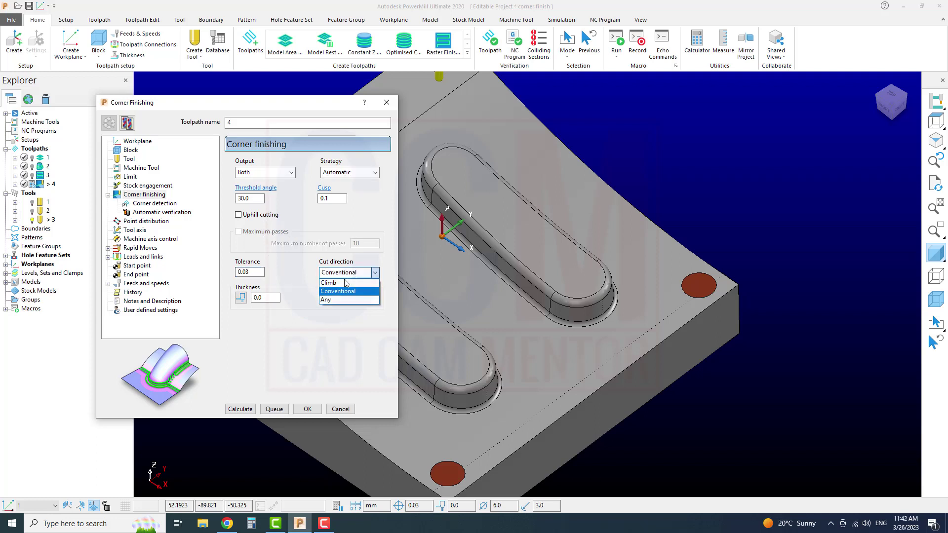
left_click(331, 303)
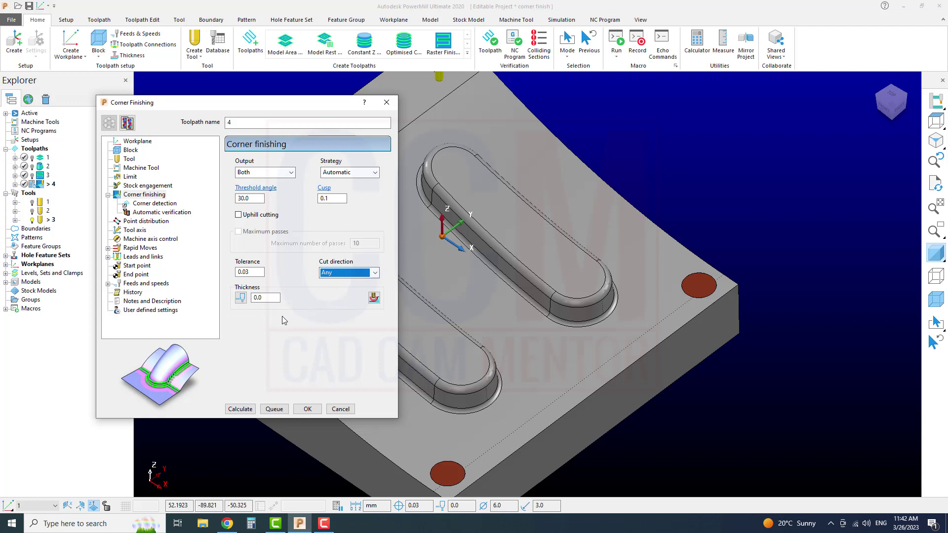
Set tool 2 as the corner-detection reference tool and select the Overlap value
left_click(156, 205)
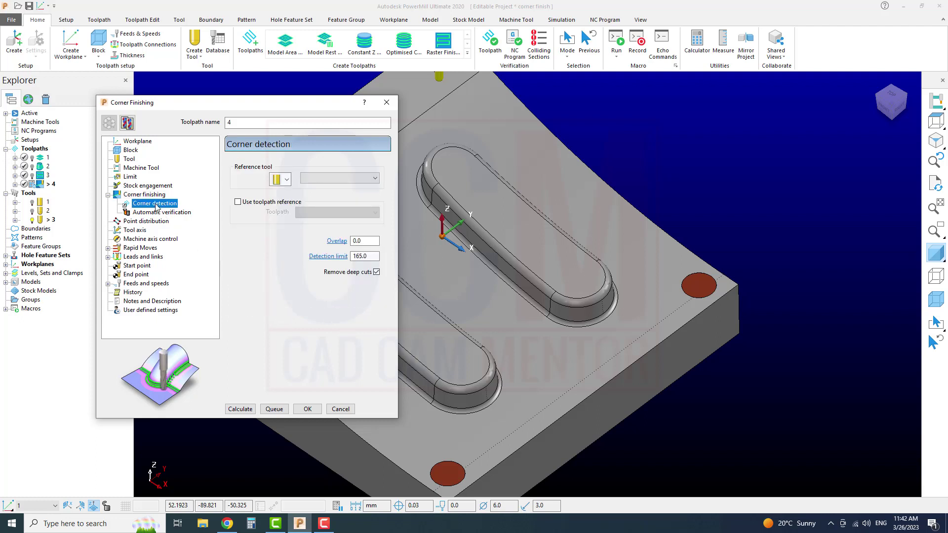
left_click(328, 180)
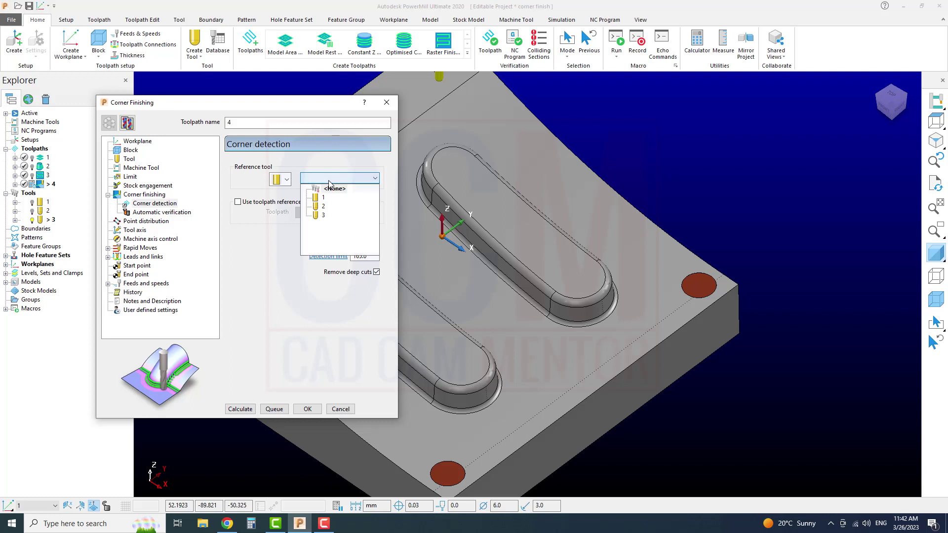
left_click(319, 206)
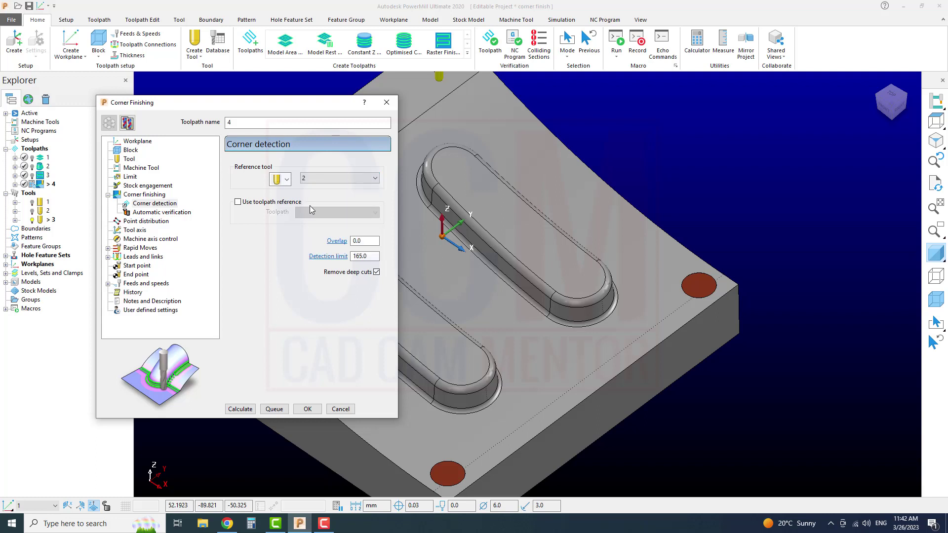
double_click(353, 242)
Calculate corner finishing toolpath 4 and zoom into the slot end to inspect its passes
left_click(240, 409)
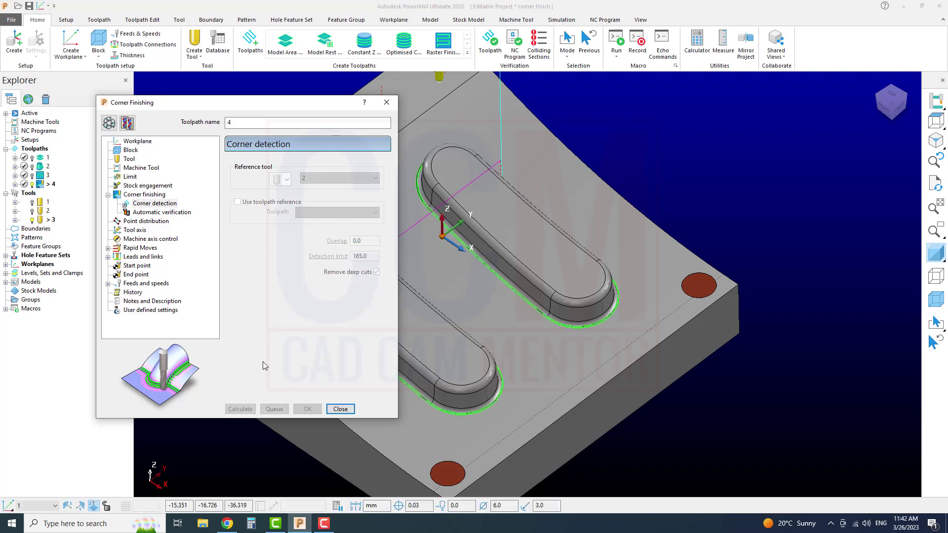
scroll(501, 413, "up", 2)
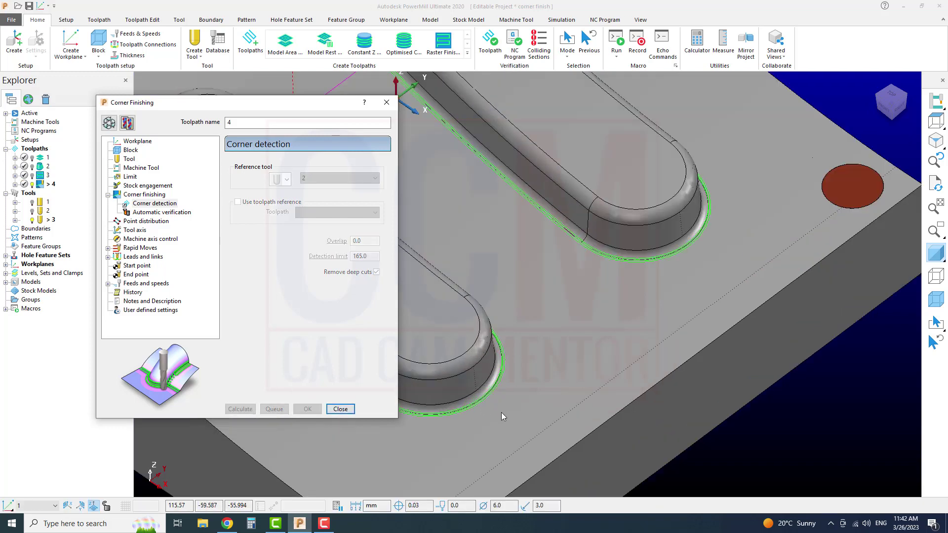
scroll(495, 402, "up", 2)
scroll(567, 426, "up", 2)
scroll(577, 398, "up", 2)
scroll(572, 403, "up", 2)
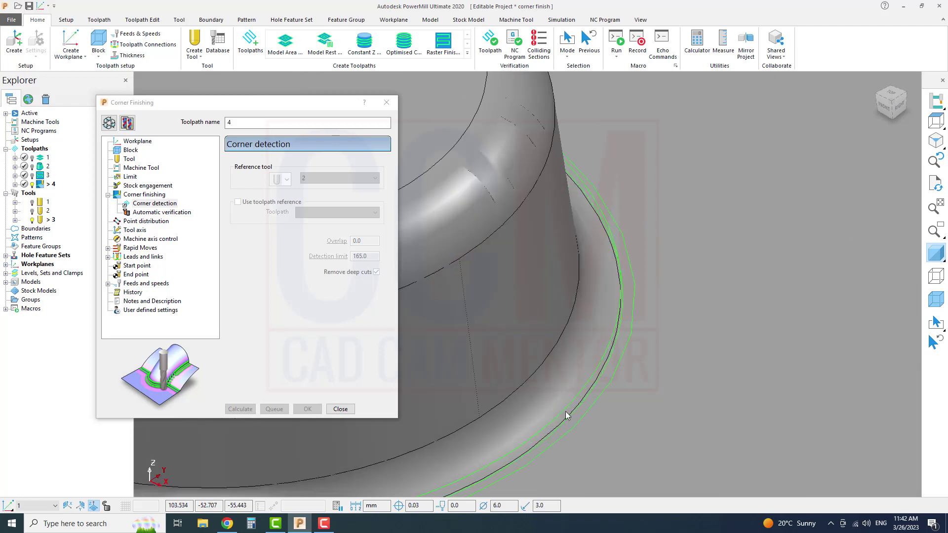
scroll(517, 392, "up", 2)
scroll(629, 398, "up", 2)
scroll(626, 380, "up", 2)
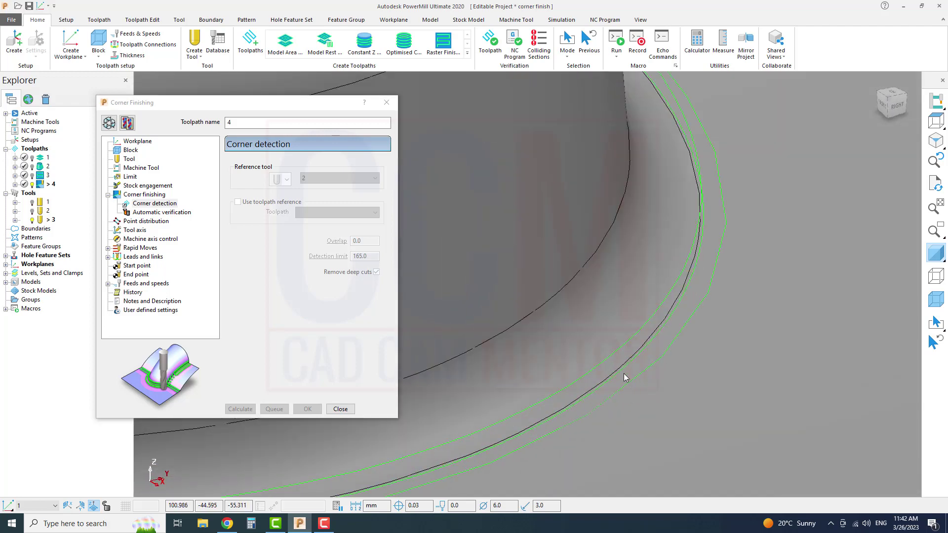
Recalculate corner toolpath 4 with an overlap of 1.0
left_click(109, 122)
double_click(363, 241)
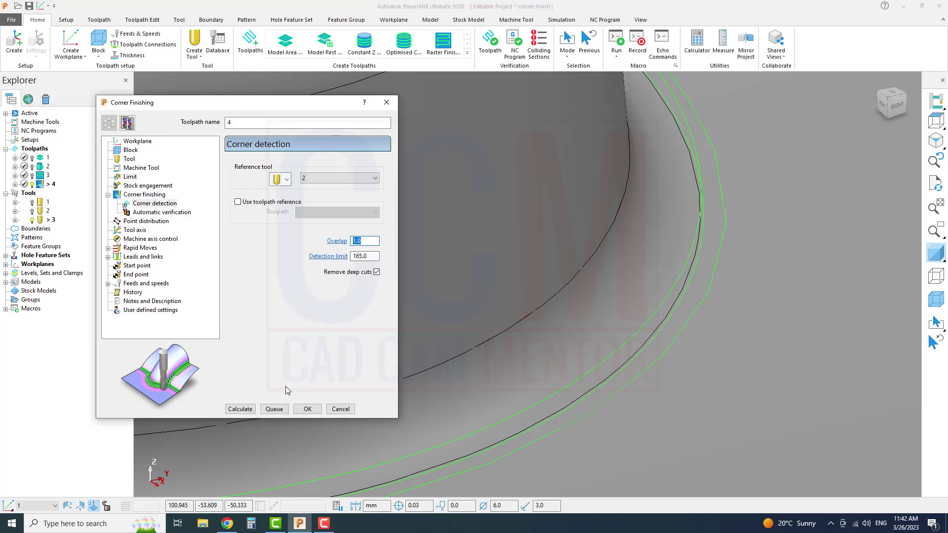
left_click(242, 409)
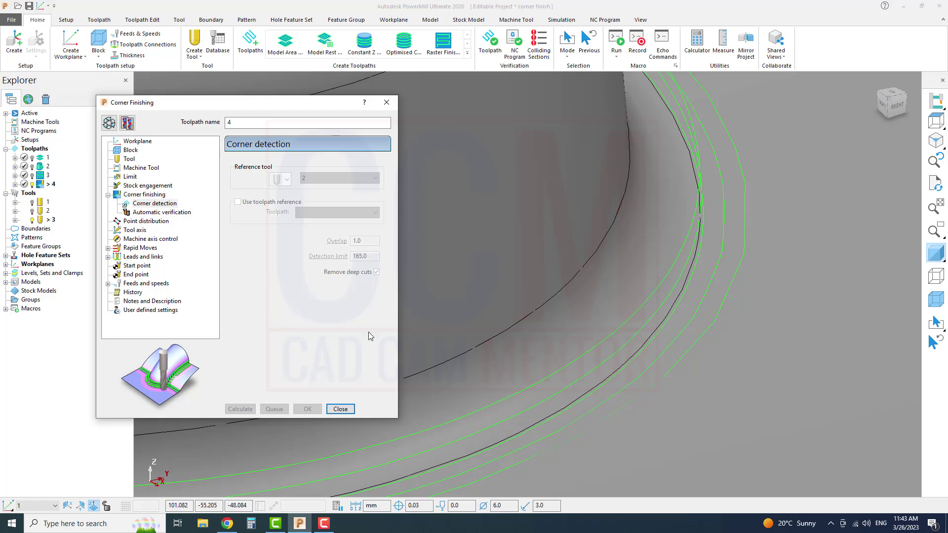
Close the corner finishing settings and tilt the view to inspect passes around both slot bases
left_click(340, 409)
scroll(508, 345, "down", 5)
scroll(513, 340, "down", 5)
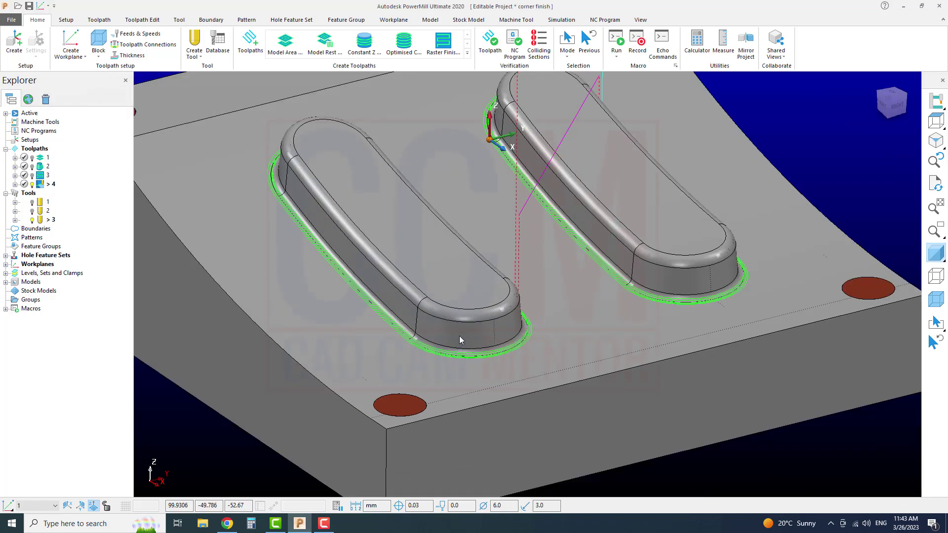
scroll(468, 376, "up", 2)
middle_click_drag(493, 396, 493, 387)
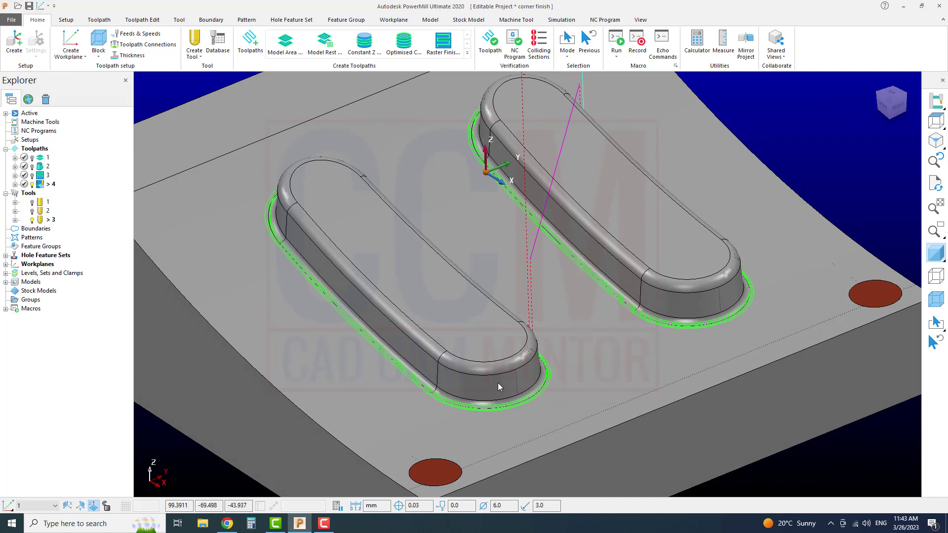
Simulate toolpath 4 from the start and play the simulation
right_click(45, 188)
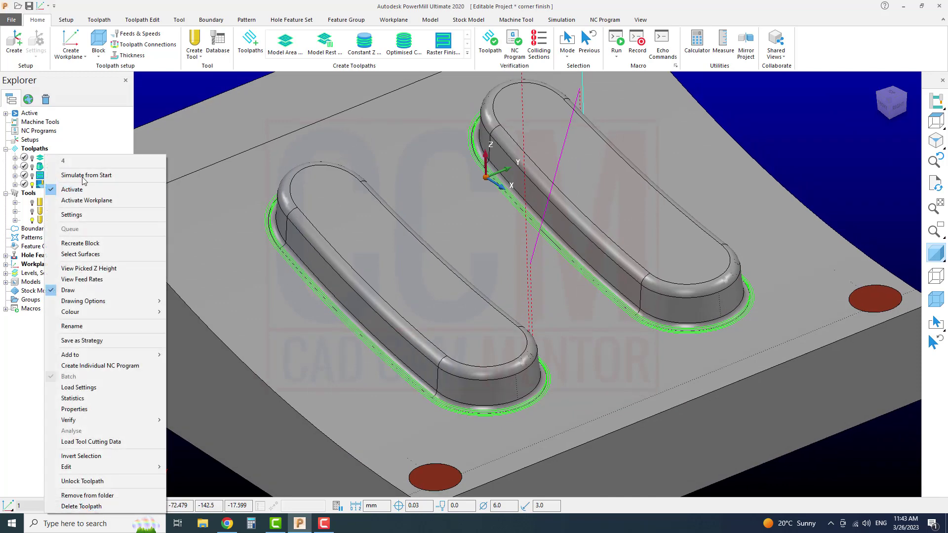
left_click(74, 174)
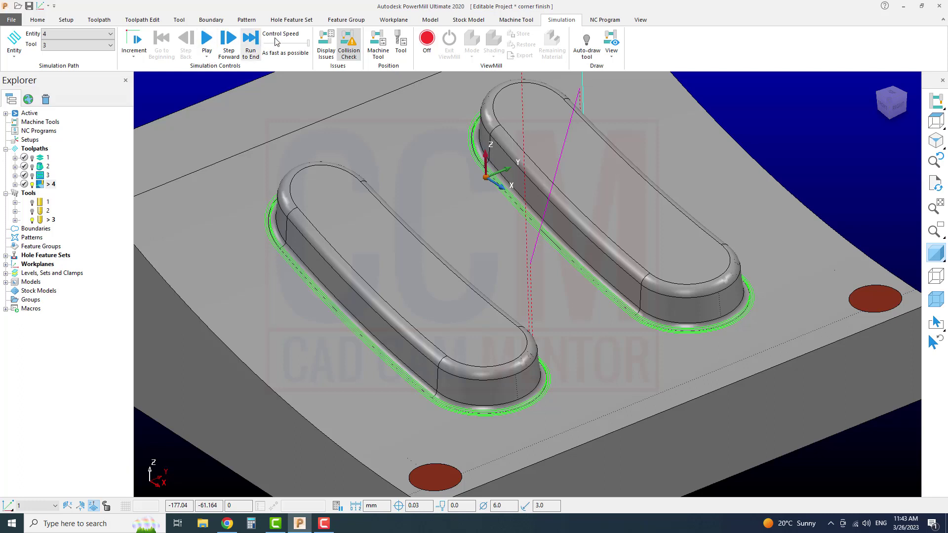
left_click(207, 40)
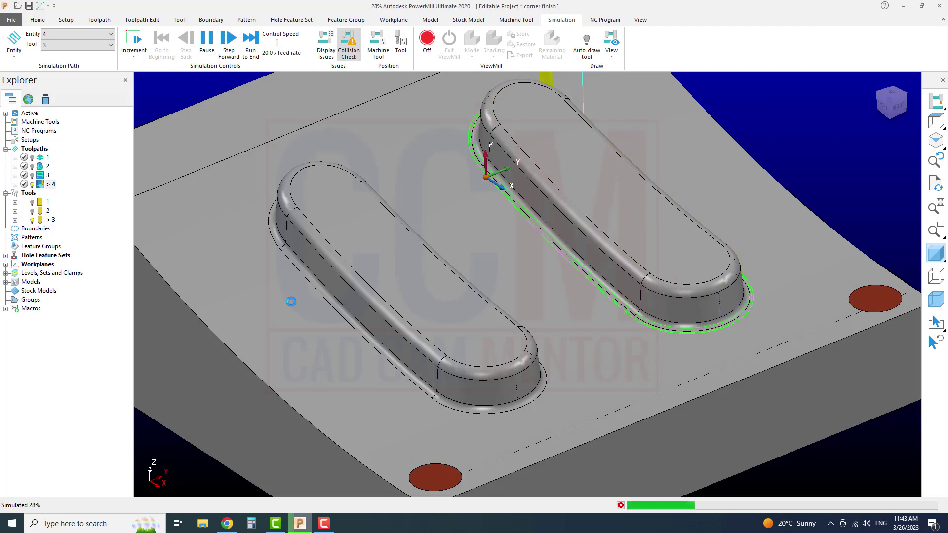
Rotate and zoom the view to watch the ball-nose tool trace both slot bases
mouse_move(485, 328)
middle_mouse_down()
mouse_move(521, 322)
mouse_move(381, 335)
mouse_move(511, 343)
middle_mouse_up()
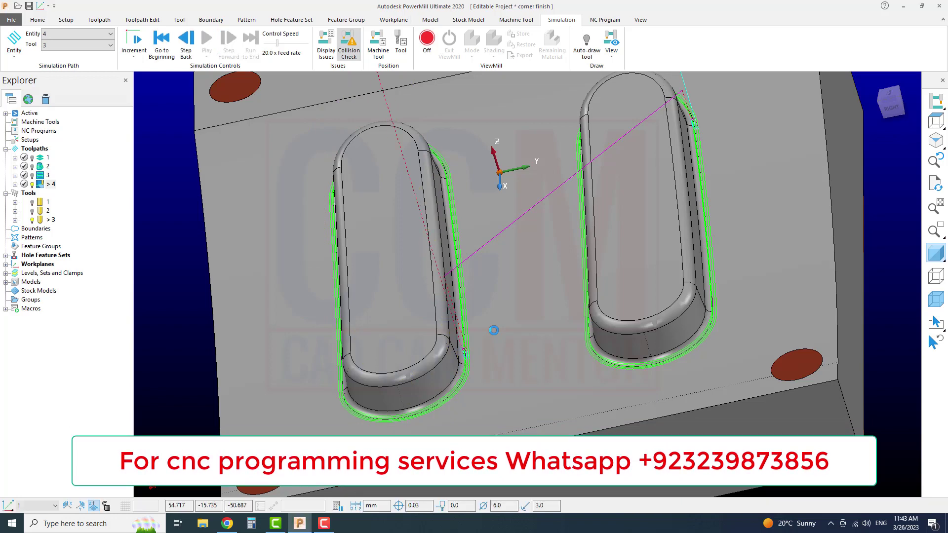
scroll(494, 329, "down", 3)
middle_click_drag(494, 329, 548, 320)
scroll(555, 319, "up", 3)
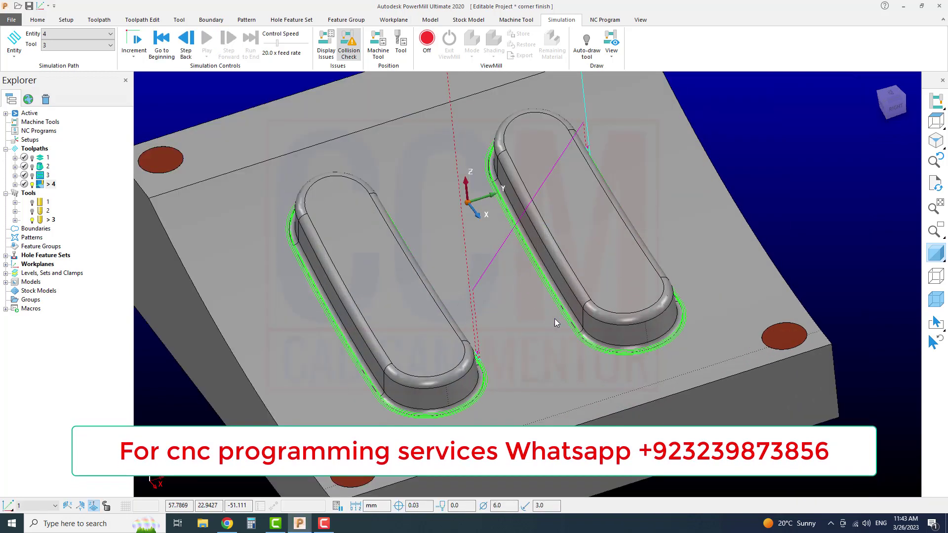
scroll(555, 319, "up", 2)
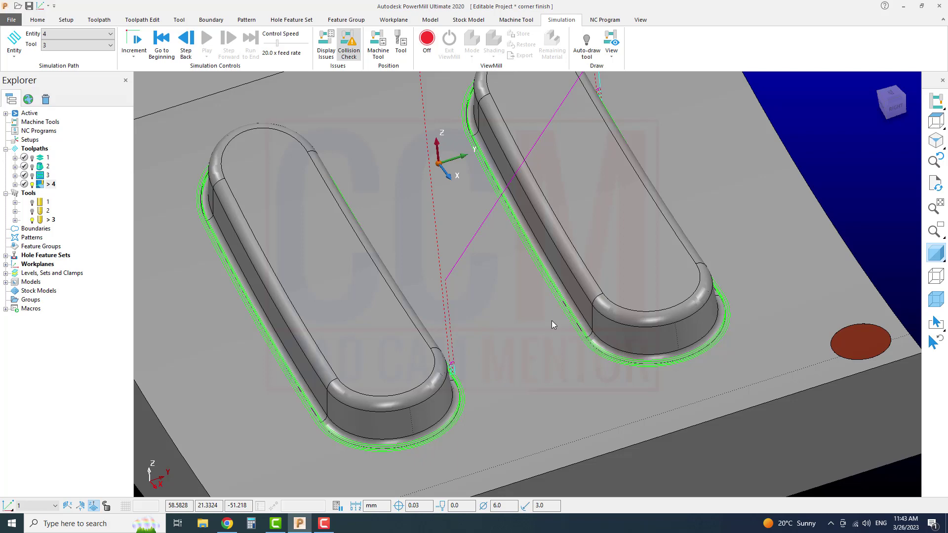
left_click(282, 525)
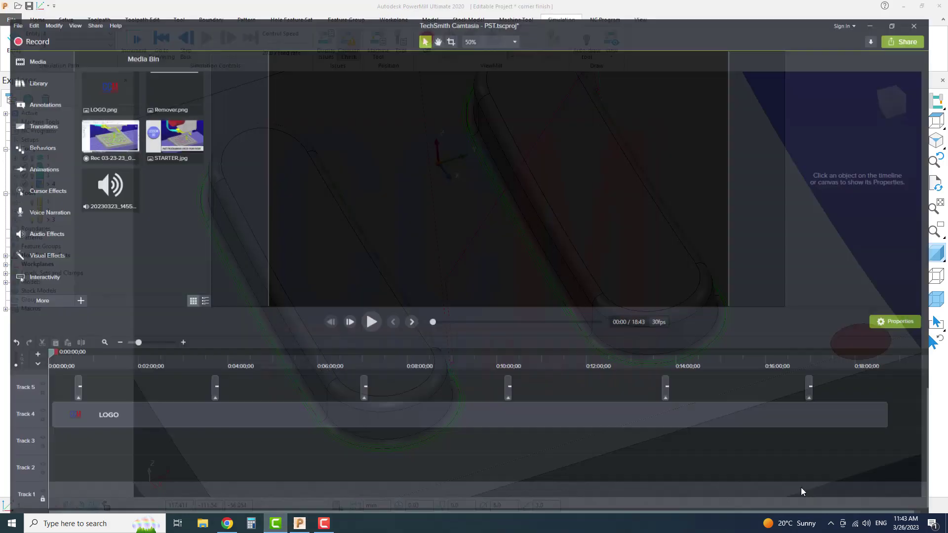
left_click(297, 524)
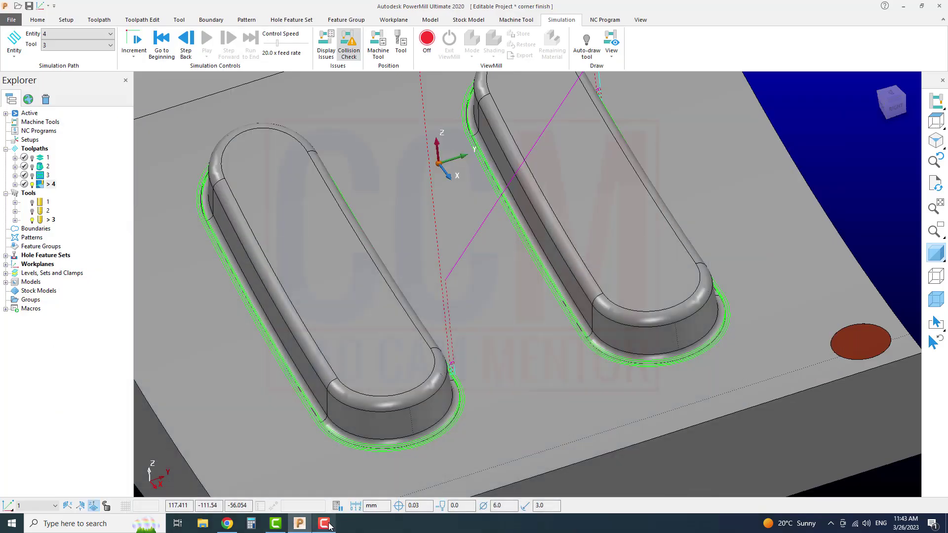